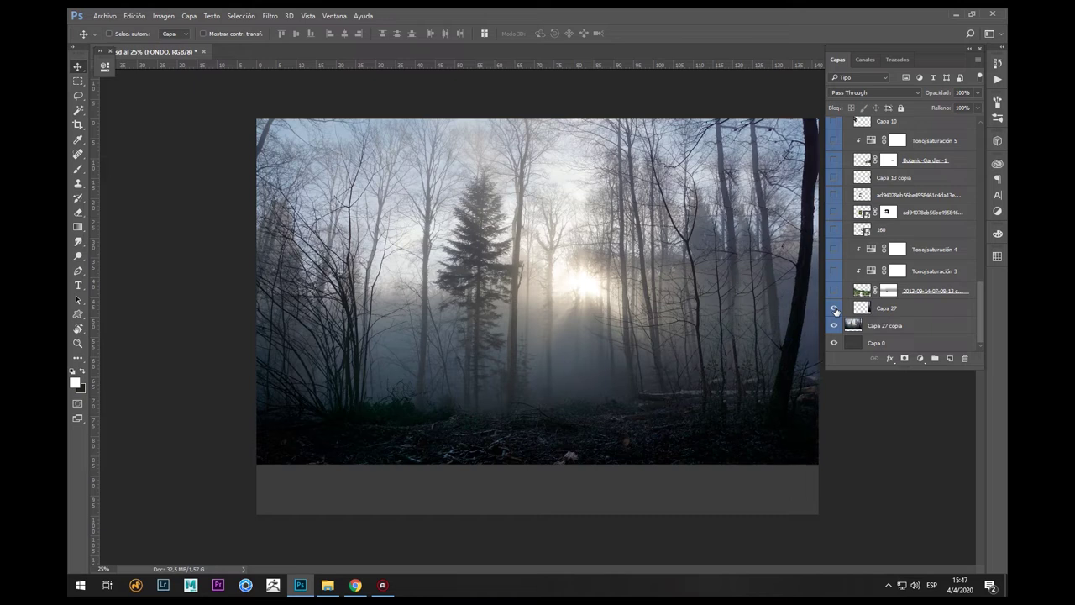
# - Show the garden photo layer above Capa 27 and its Tono/saturación 3 and Tono/saturación 4 adjustments in the FONDO group
pyautogui.click(834, 291)
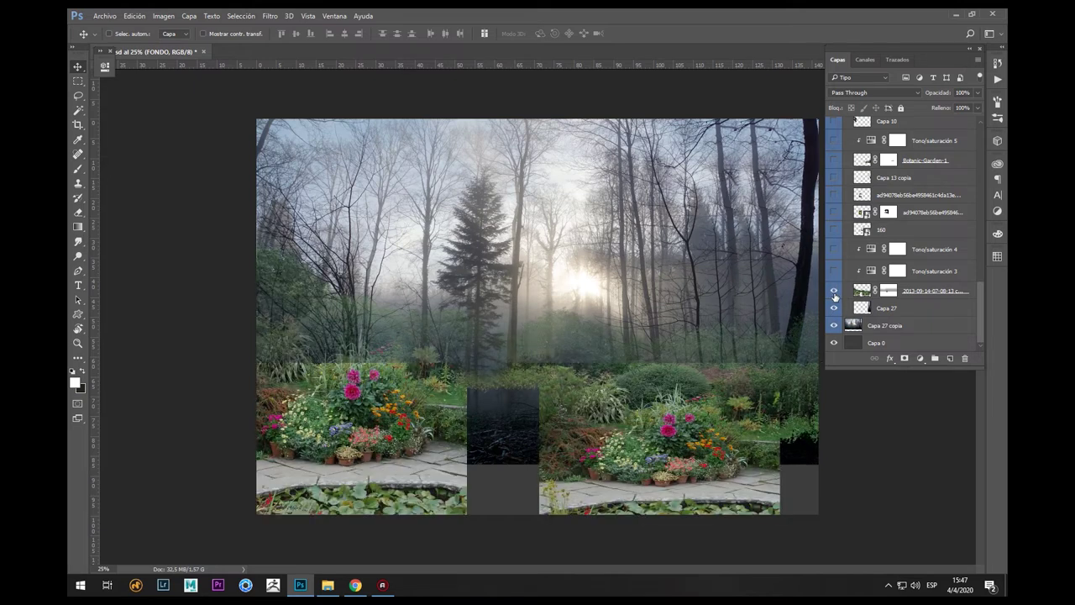
pyautogui.click(833, 272)
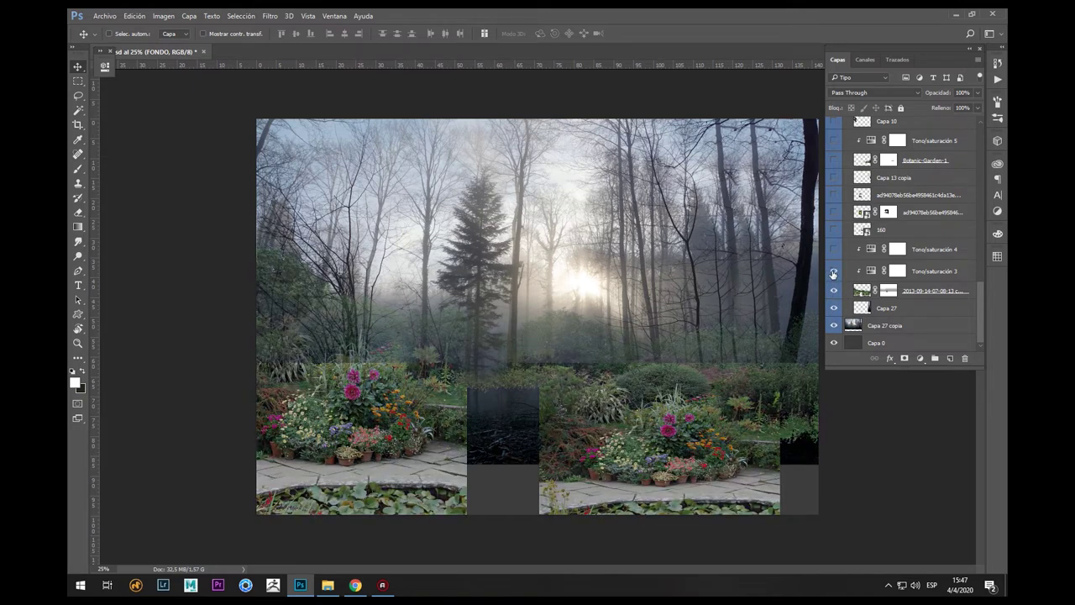
pyautogui.click(834, 250)
pyautogui.scroll(1, 840, 266)
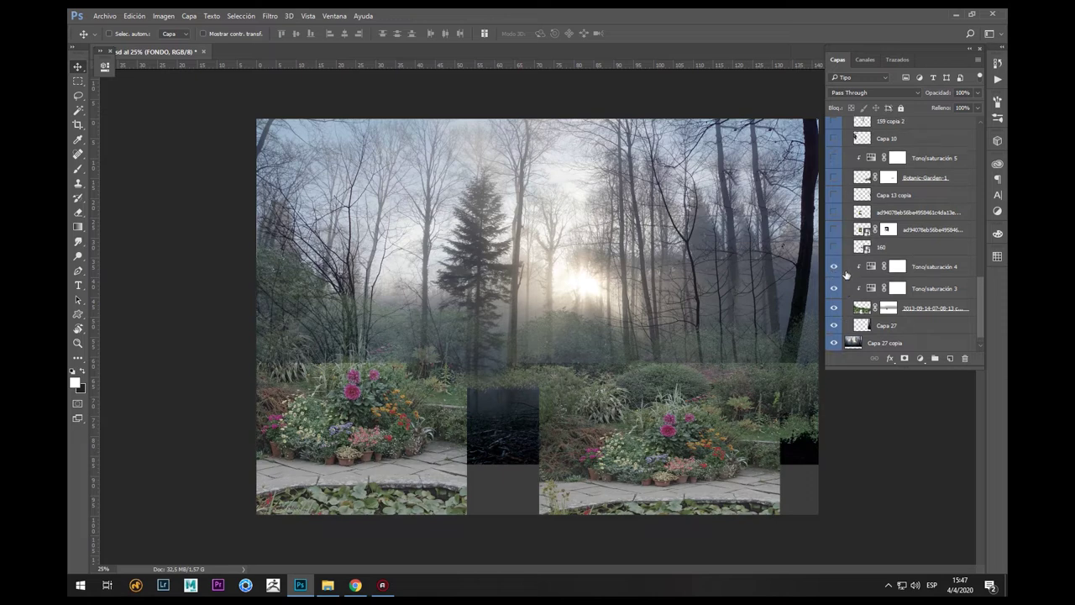
# - Show the curled branch layer 160, both ad94078 gazebo layers and Capa 13 copia in the FONDO group
pyautogui.click(835, 249)
pyautogui.scroll(2, 838, 255)
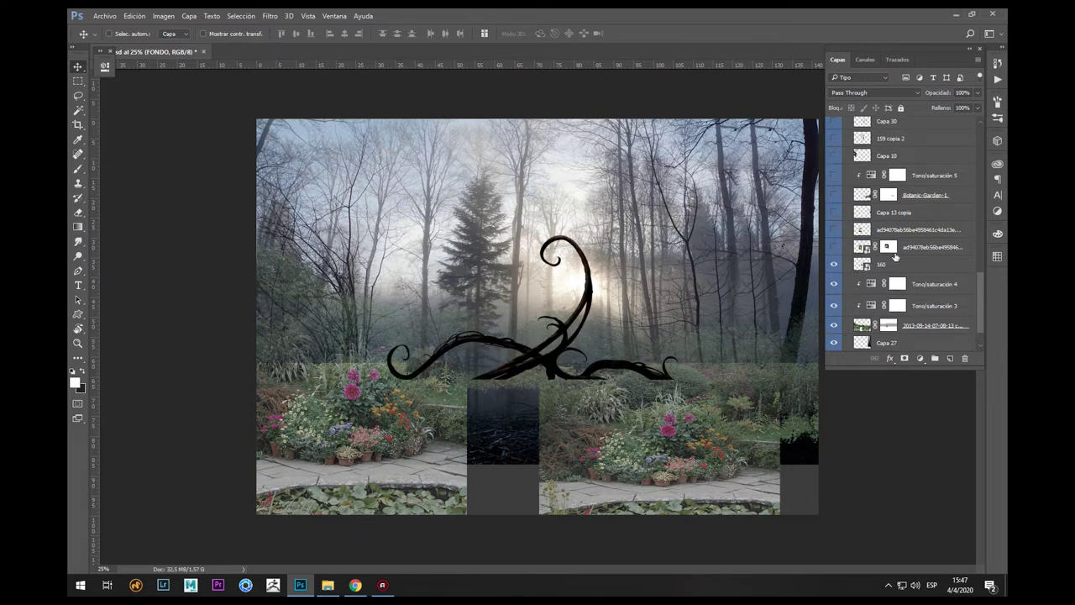
pyautogui.click(835, 266)
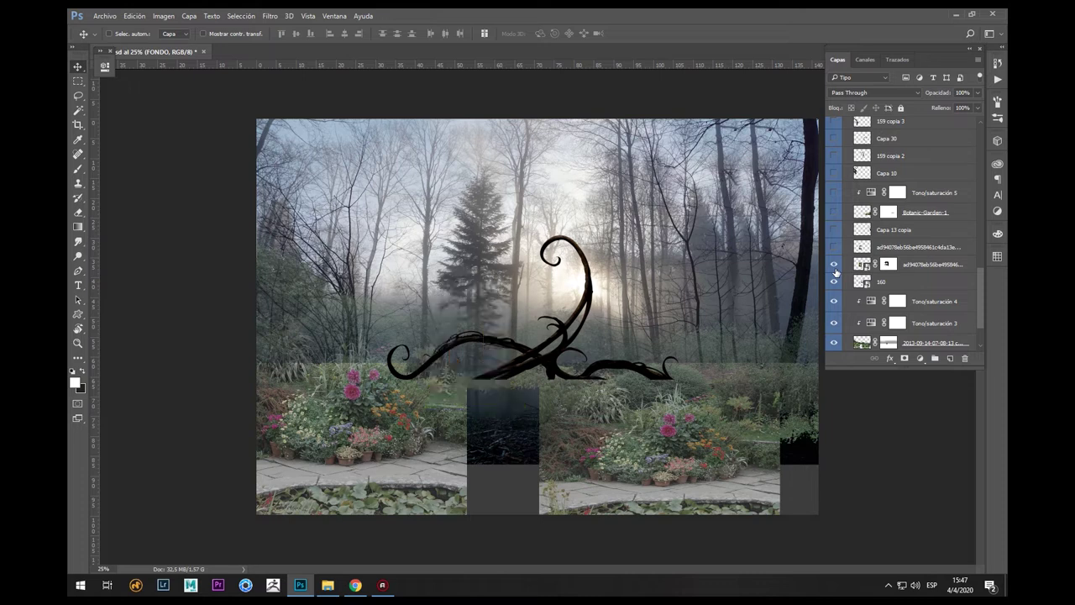
pyautogui.scroll(1, 836, 270)
pyautogui.click(834, 262)
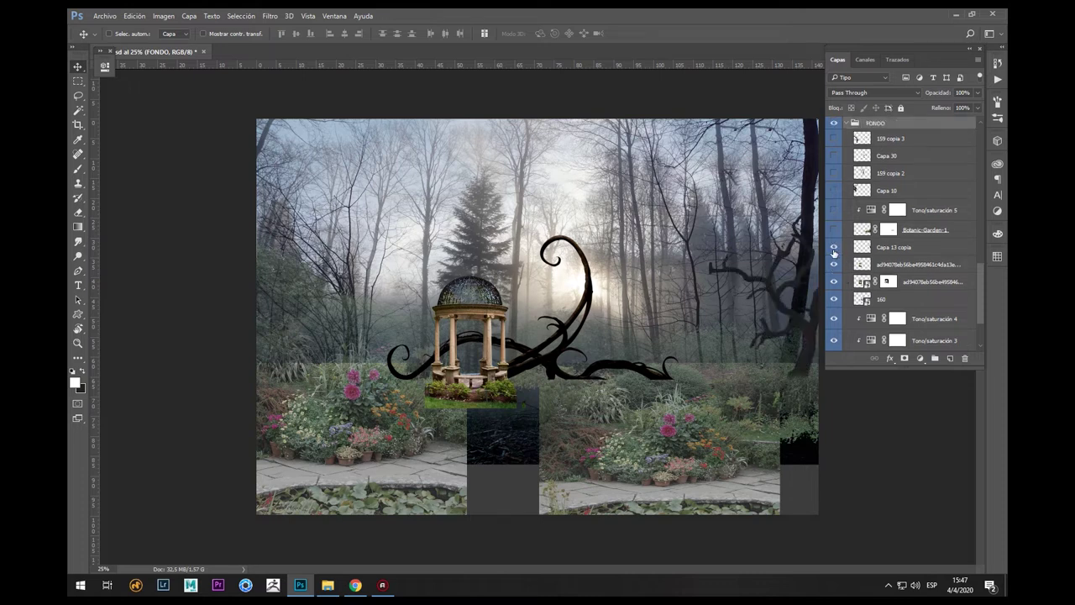
# - Show the Botanic-Garden-1 layer and its Tono/saturación 5 adjustment
pyautogui.scroll(1, 834, 252)
pyautogui.click(834, 247)
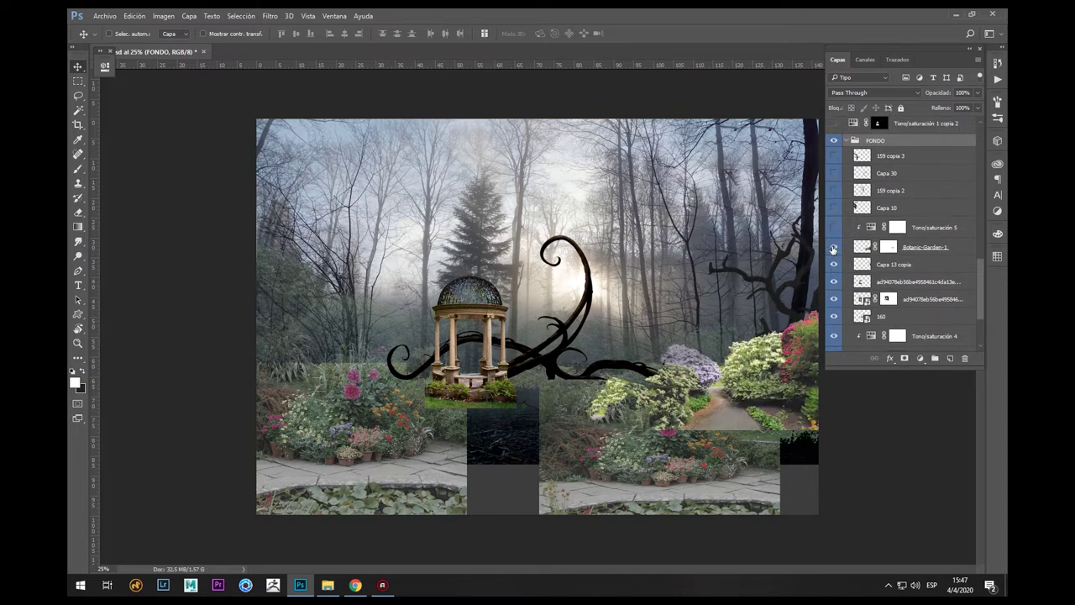
pyautogui.click(834, 228)
# - Show the remaining FONDO layers: Capa 10, 159 copia 2, Capa 30 and 159 copia 3
pyautogui.scroll(2, 835, 235)
pyautogui.click(834, 242)
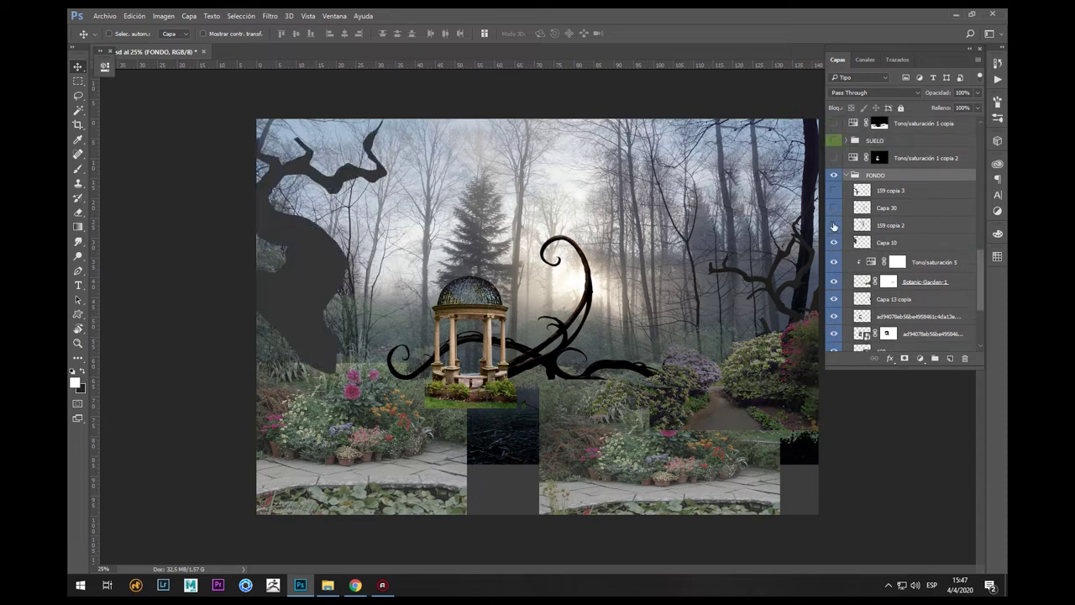
pyautogui.click(834, 225)
pyautogui.click(835, 208)
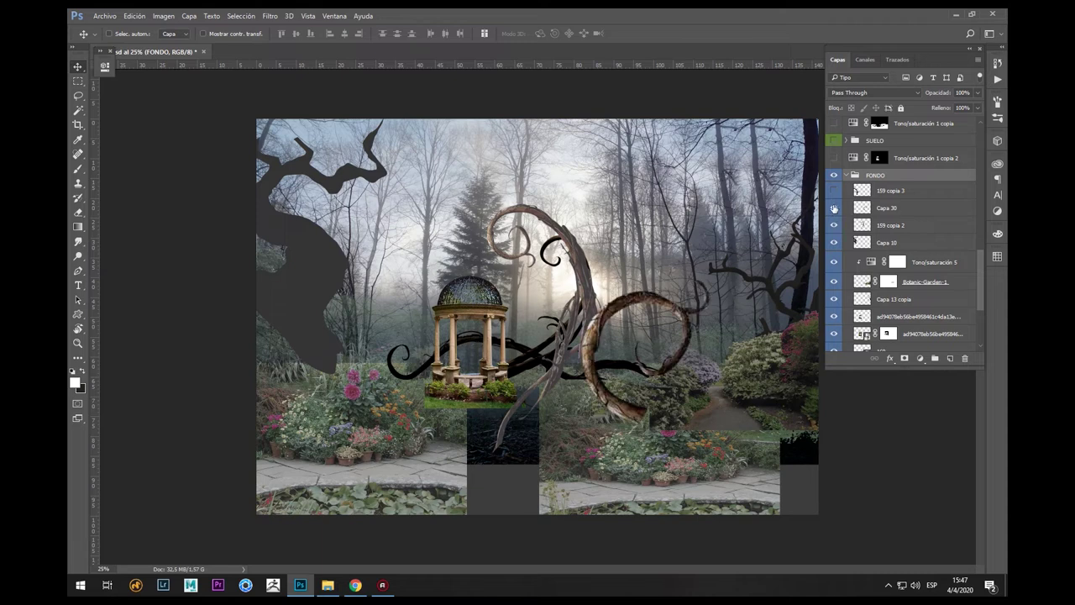
pyautogui.click(834, 191)
# - Show the Tono/saturación 1 copia 2 adjustment above the FONDO group and collapse that group
pyautogui.scroll(2, 834, 216)
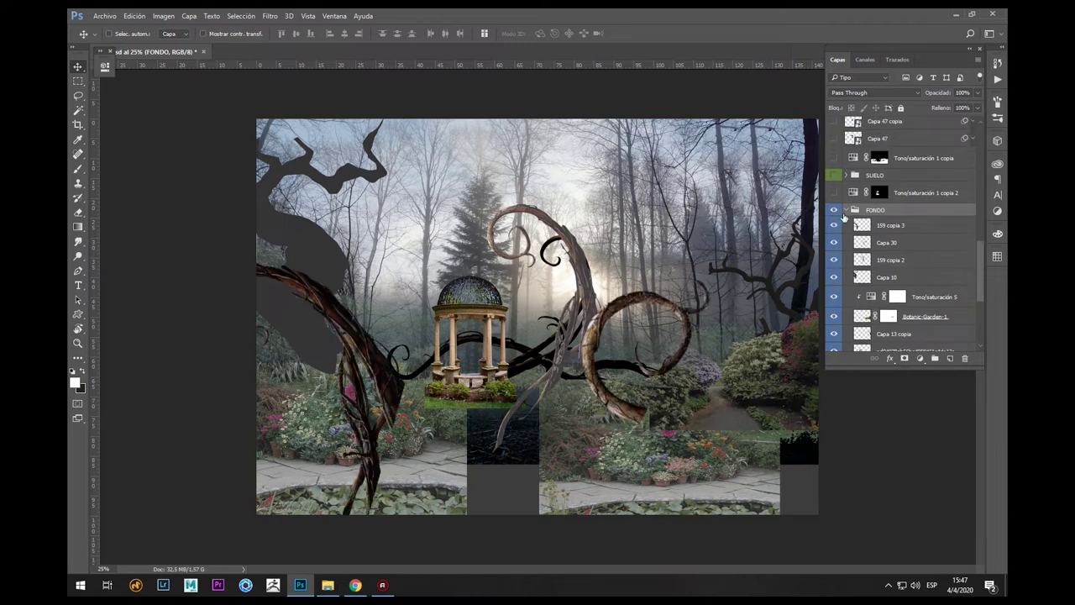
pyautogui.click(836, 195)
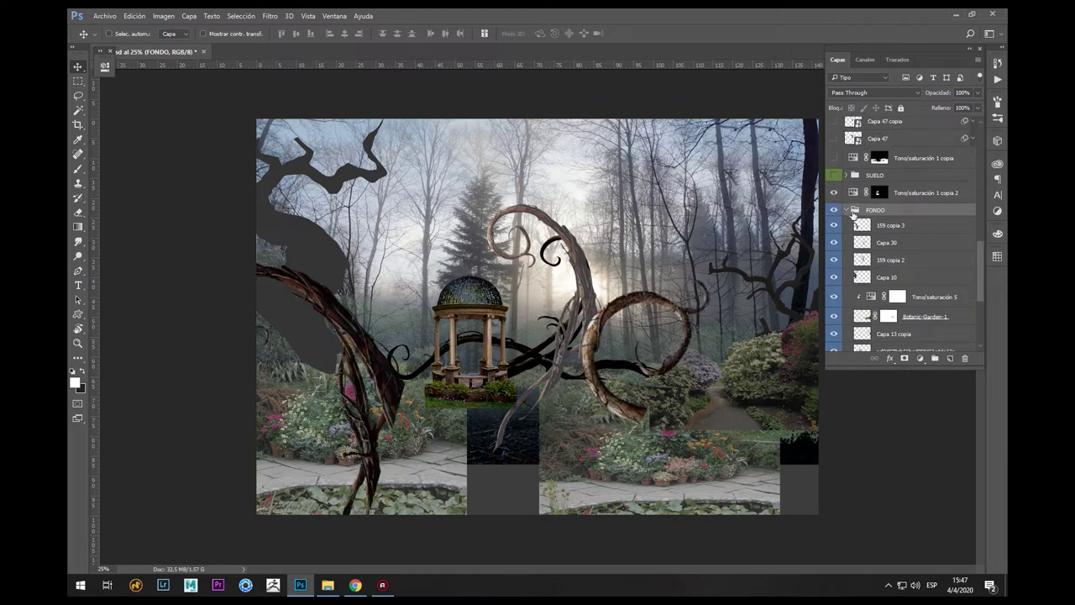
pyautogui.click(847, 210)
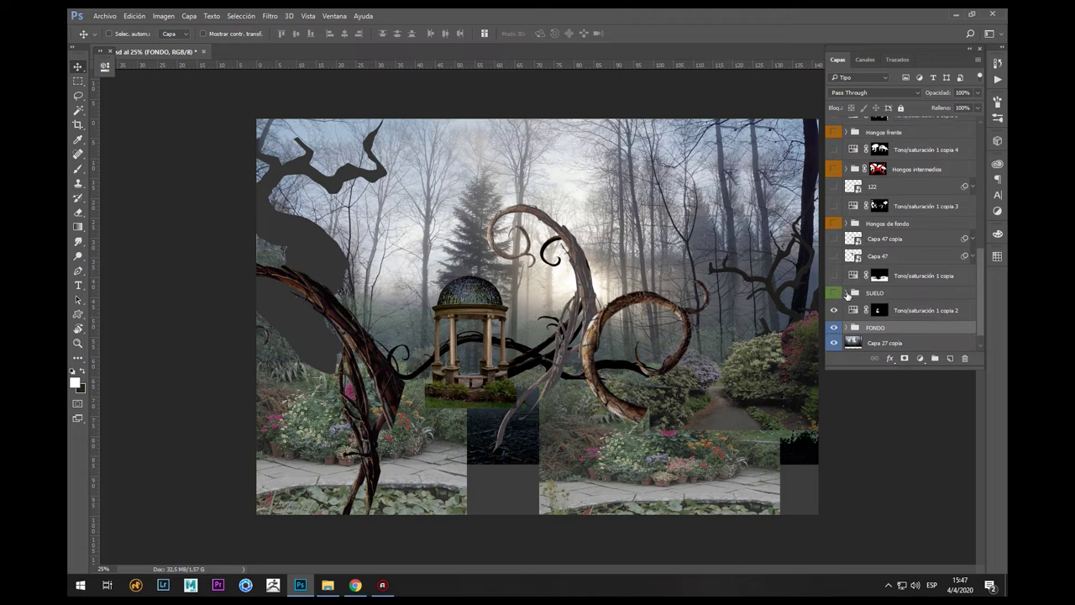
# - Expand and show the SUELO group with its layers jardines_00, Botanic-Garden-1 copia, jardines_00 copia and jardines_00 copia 2
pyautogui.click(847, 294)
pyautogui.scroll(-4, 843, 278)
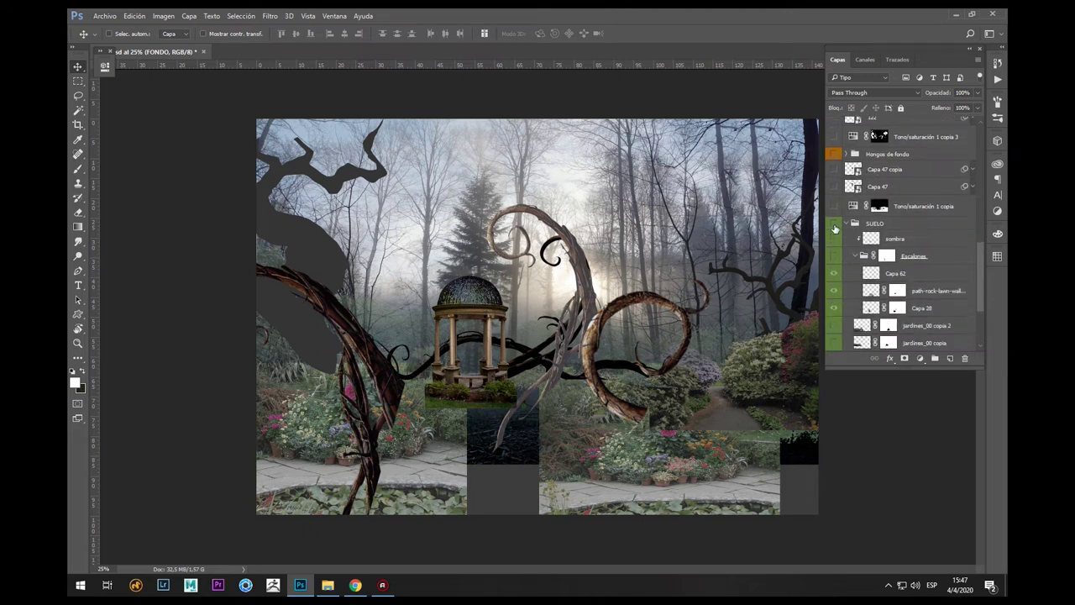
pyautogui.scroll(-3, 845, 252)
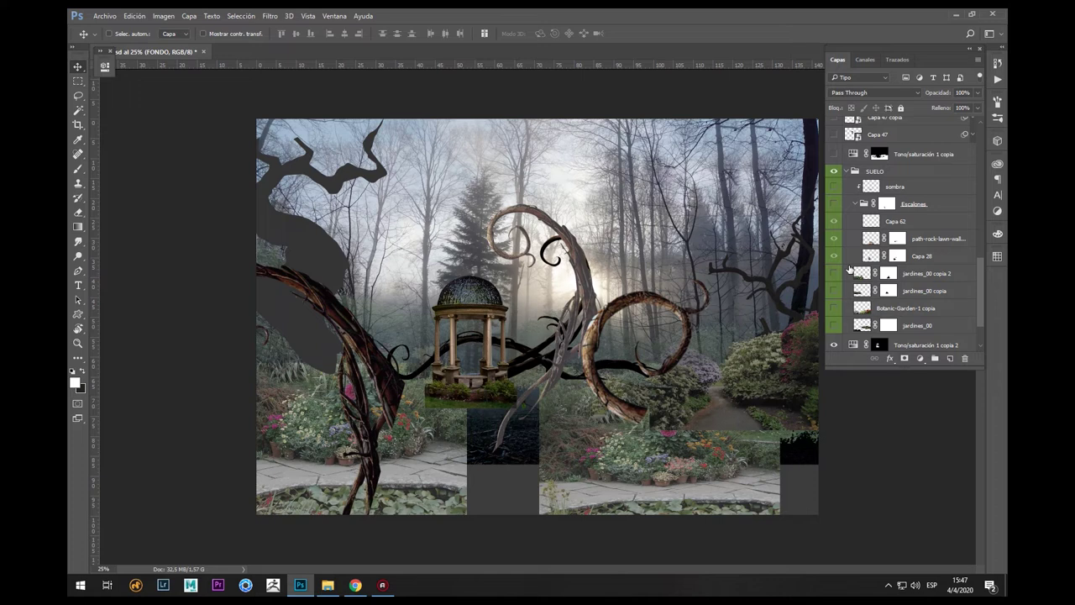
pyautogui.scroll(-3, 849, 268)
pyautogui.click(835, 273)
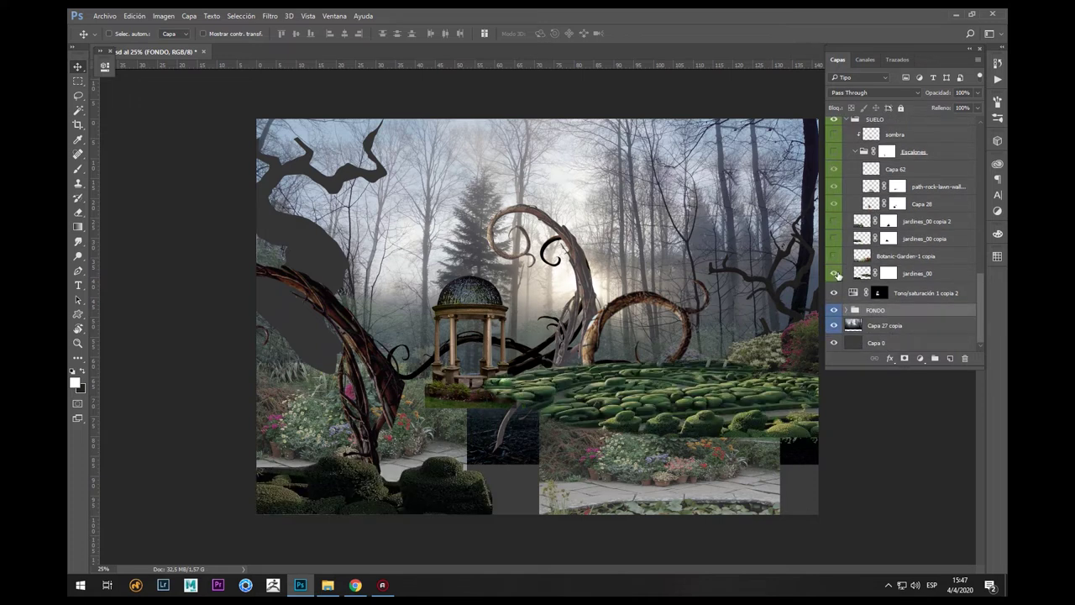
pyautogui.click(834, 257)
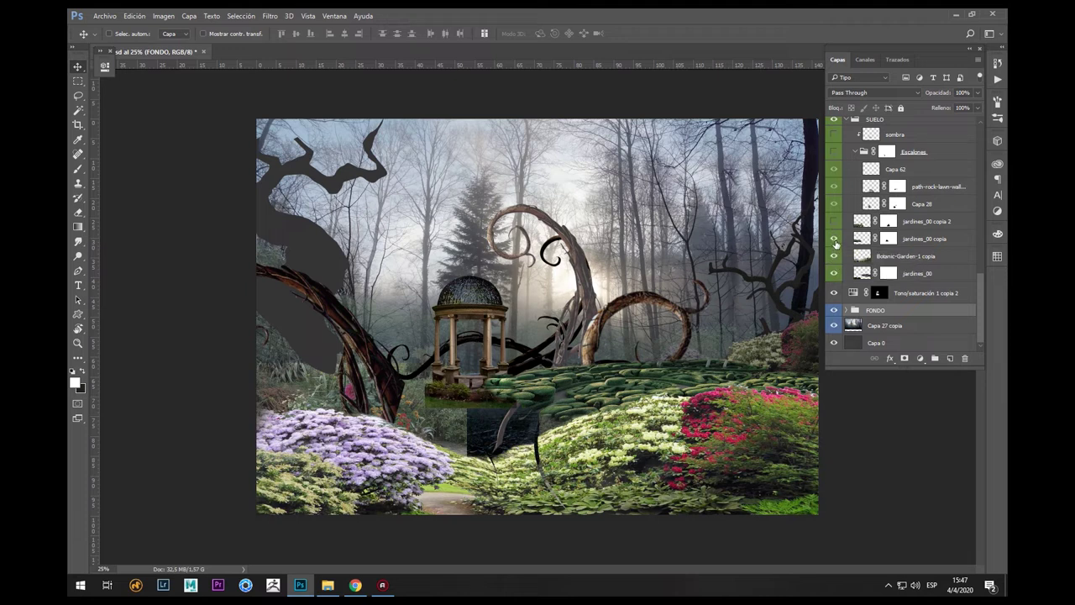
pyautogui.click(835, 240)
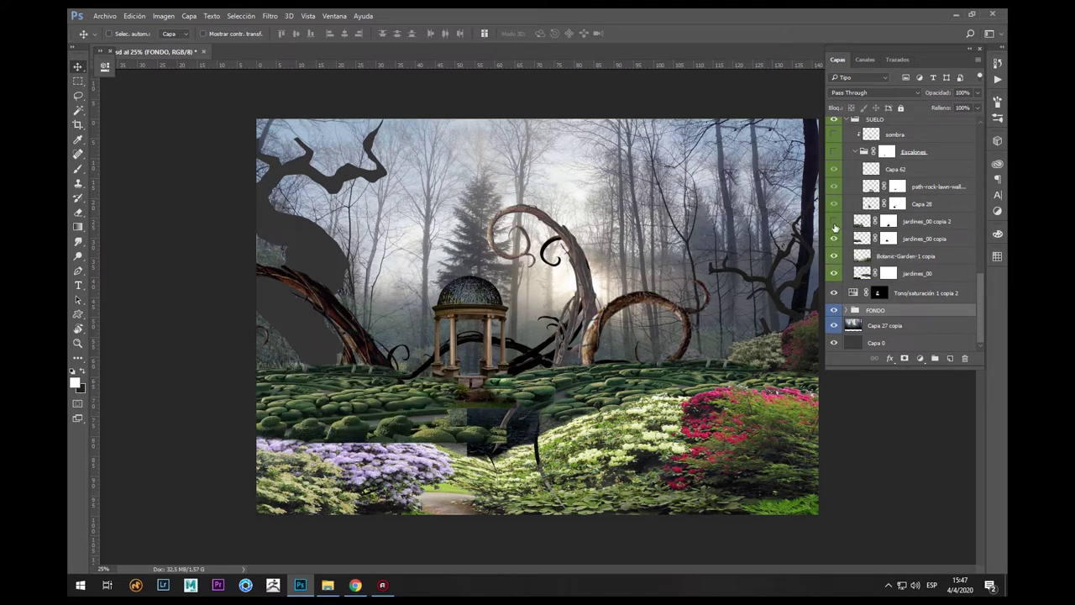
pyautogui.click(835, 222)
# - Show the stone steps by making the Escalones group visible with Capa 28, the path-rock-lawn layer and Capa 62
pyautogui.scroll(2, 836, 241)
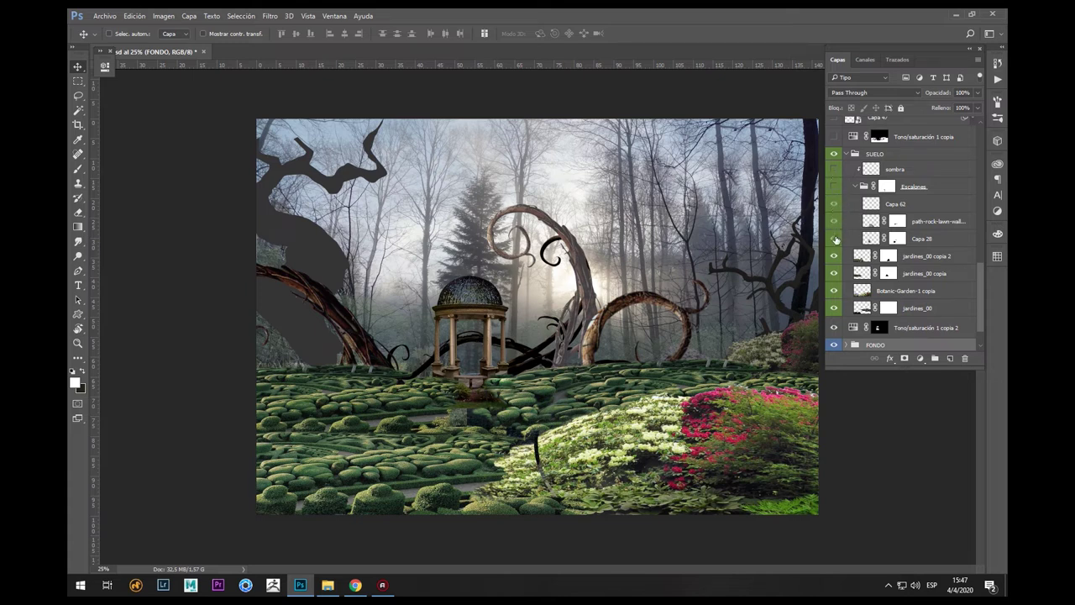
pyautogui.click(834, 187)
pyautogui.click(834, 203)
pyautogui.click(834, 222)
pyautogui.click(834, 218)
pyautogui.click(834, 203)
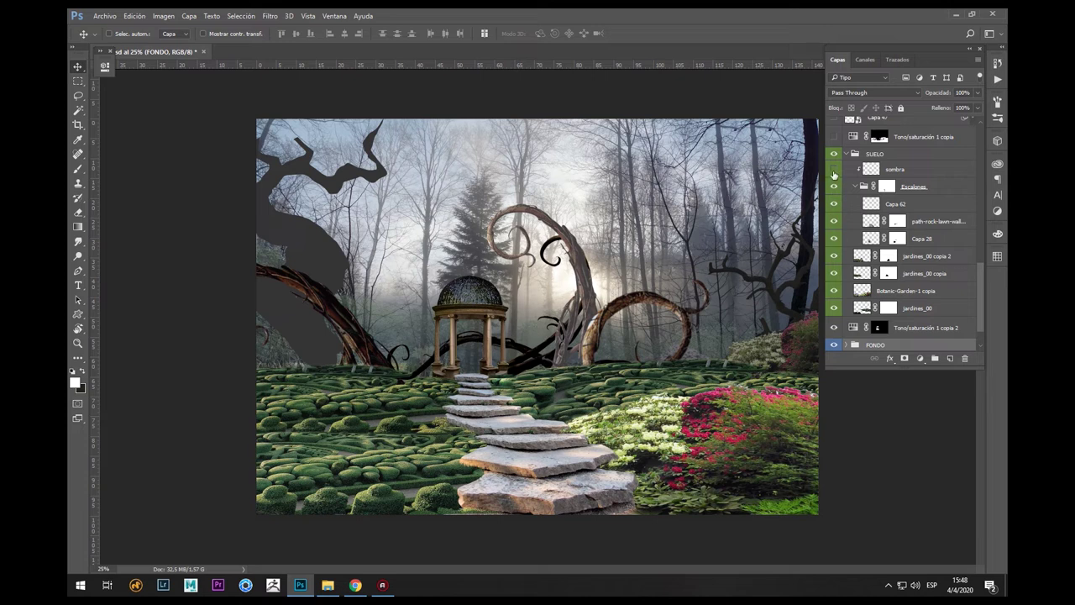
# - Show the clipped sombra layer over the stone steps and collapse the Escalones group
pyautogui.scroll(1, 835, 189)
pyautogui.click(834, 186)
pyautogui.click(834, 186)
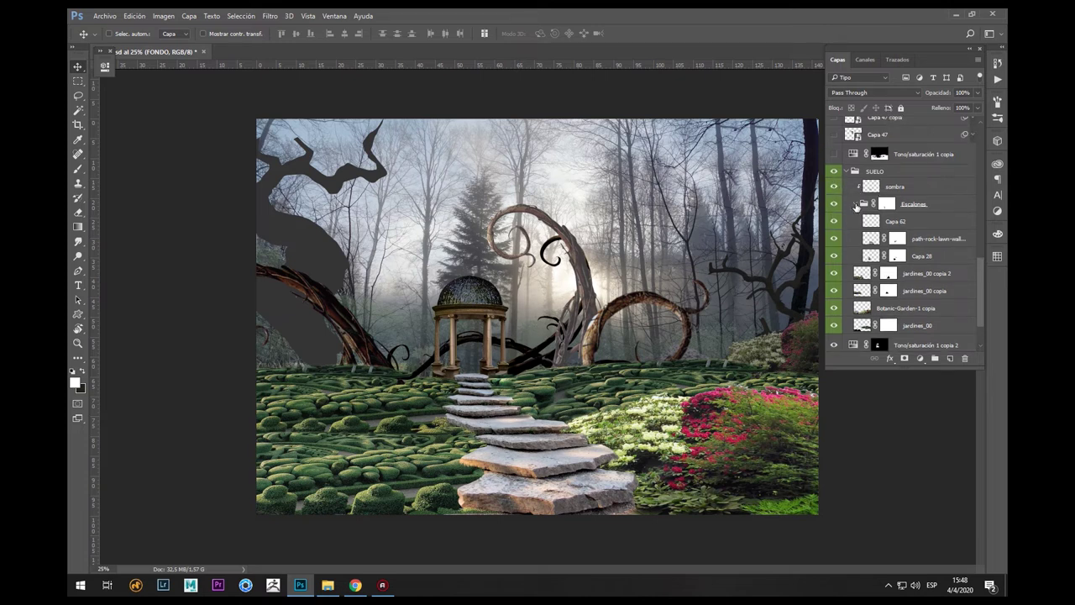
pyautogui.click(854, 203)
# - Show the Tono/saturación 1 copia adjustment above the SUELO group and collapse that group
pyautogui.click(834, 207)
pyautogui.scroll(1, 860, 240)
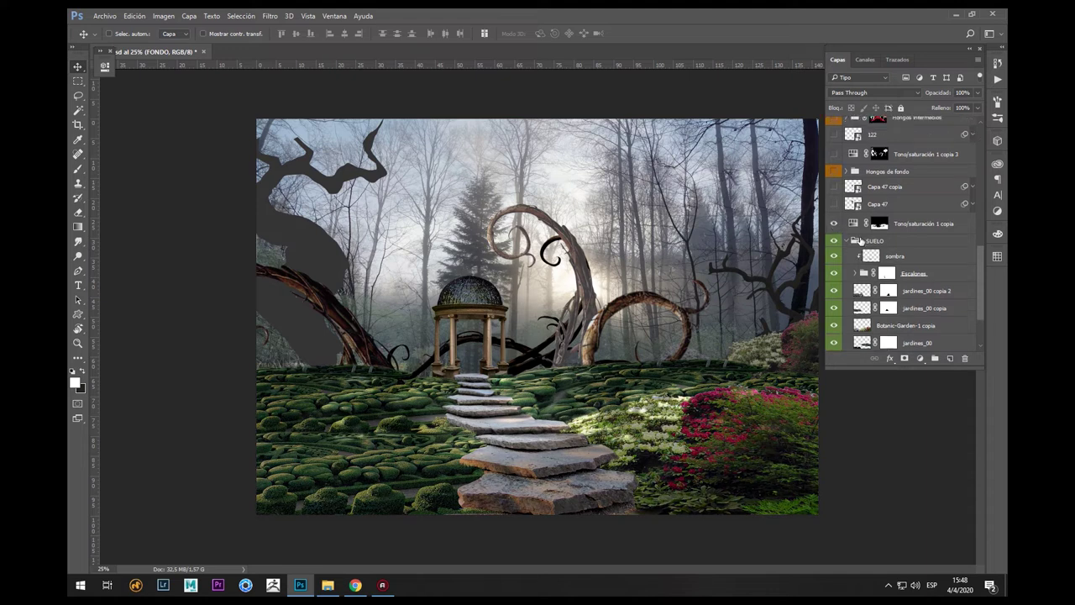
pyautogui.click(849, 240)
# - Show the two yellow mushroom layers, Capa 47 and Capa 47 copia
pyautogui.scroll(1, 850, 241)
pyautogui.click(834, 255)
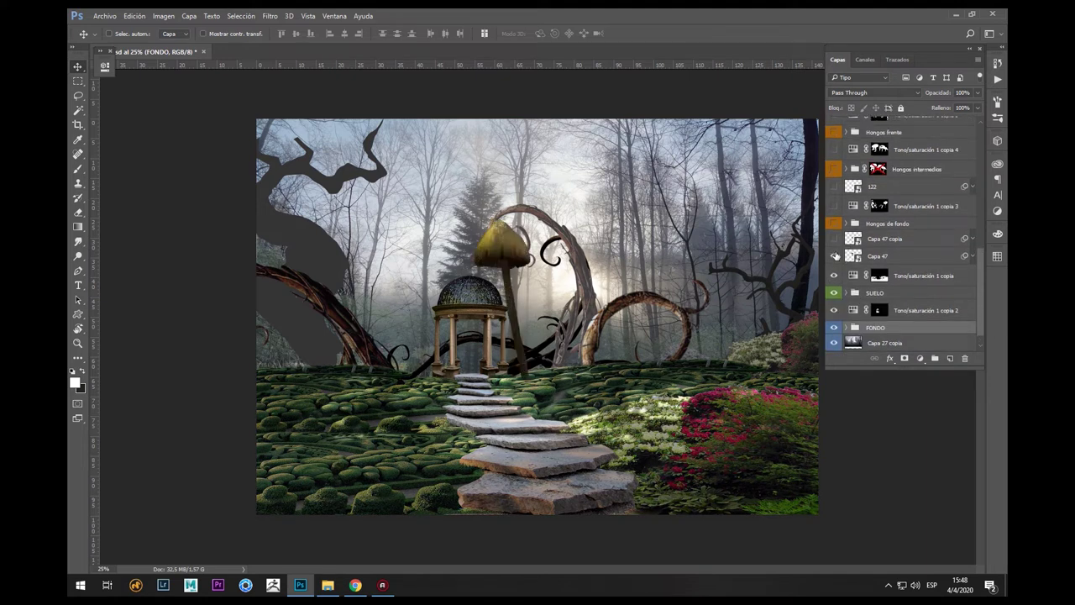
pyautogui.click(834, 238)
# - Expand the Hongos de fondo group and show its layers 37, 124 copia, 124 copia 2 and hongo blanco
pyautogui.scroll(2, 840, 248)
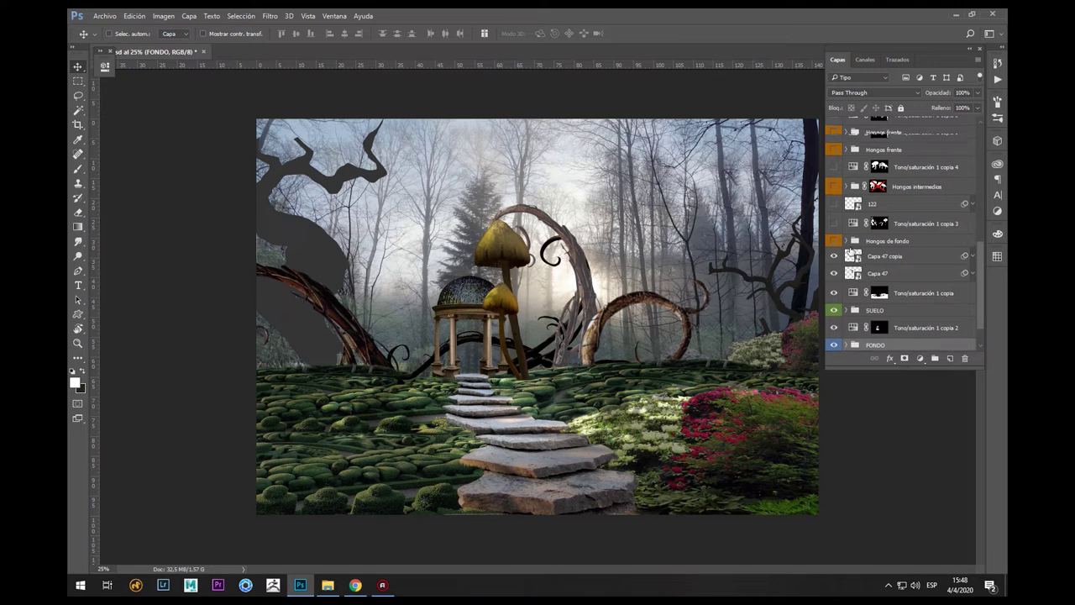
pyautogui.click(846, 258)
pyautogui.click(890, 260)
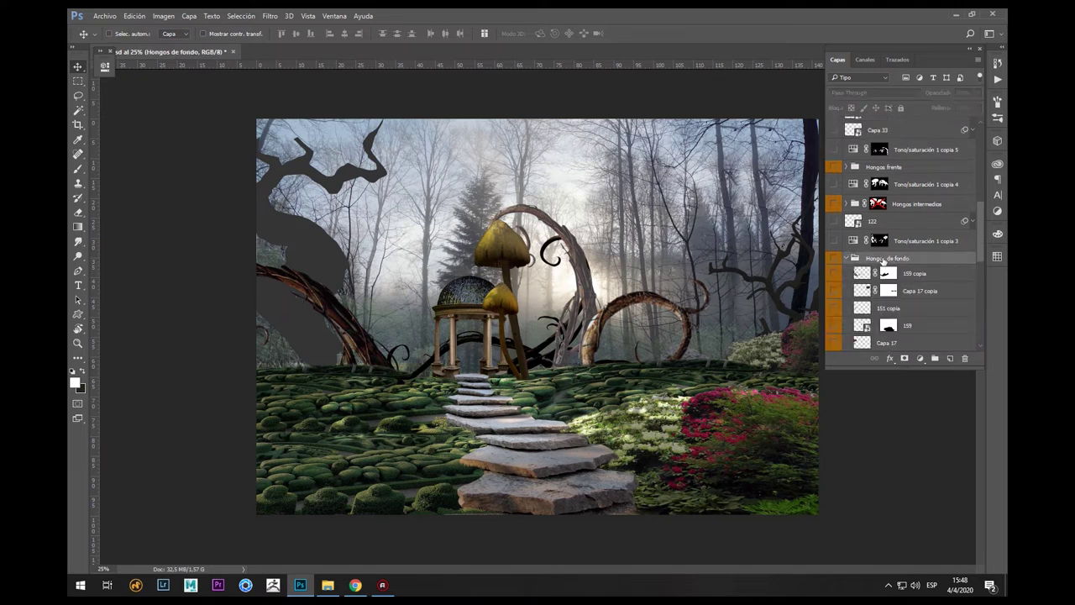
pyautogui.scroll(-5, 873, 269)
pyautogui.click(834, 308)
pyautogui.click(835, 291)
pyautogui.click(834, 291)
pyautogui.click(834, 290)
pyautogui.click(834, 274)
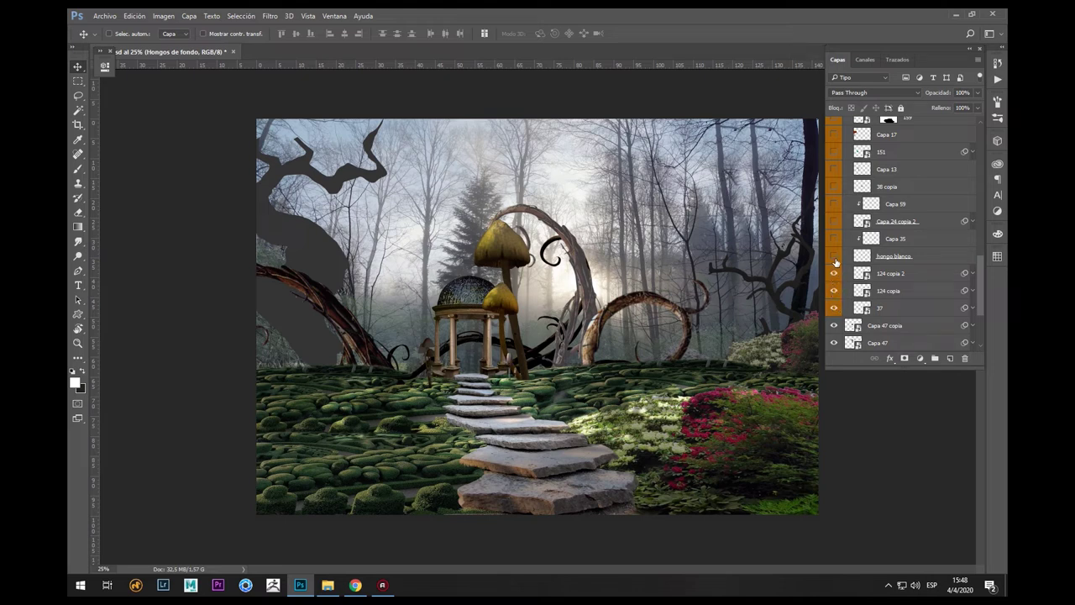
pyautogui.click(834, 257)
# - Show the mushroom layers Capa 24 copia 2 and 38 copia in the Hongos de fondo group
pyautogui.scroll(1, 835, 258)
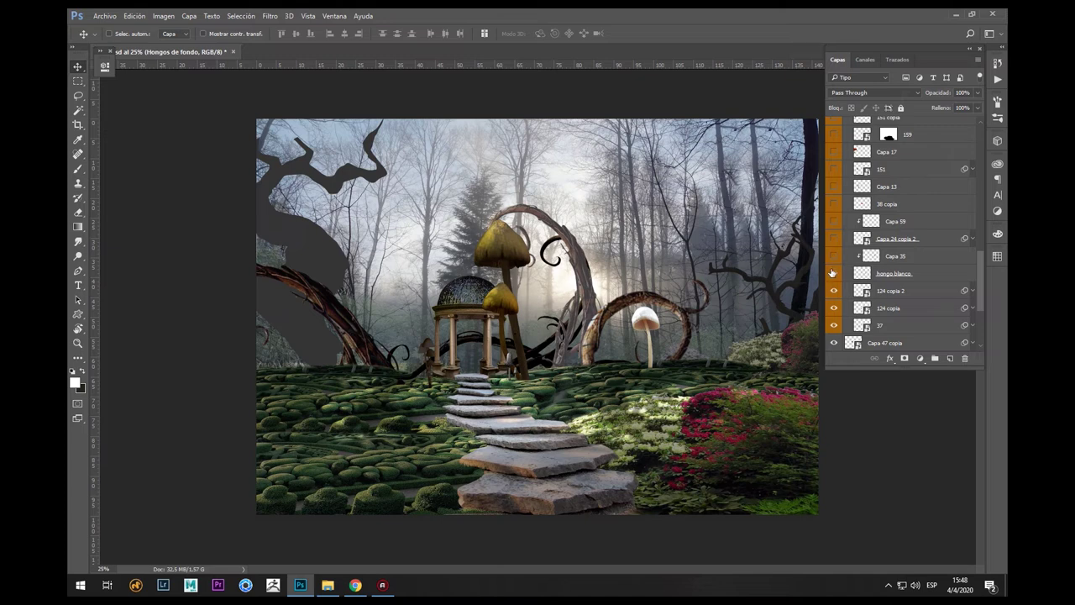
pyautogui.click(835, 240)
pyautogui.scroll(1, 834, 240)
pyautogui.click(834, 222)
# - Show the layers Capa 13, 151 and Capa 17 in the Hongos de fondo group
pyautogui.scroll(1, 833, 229)
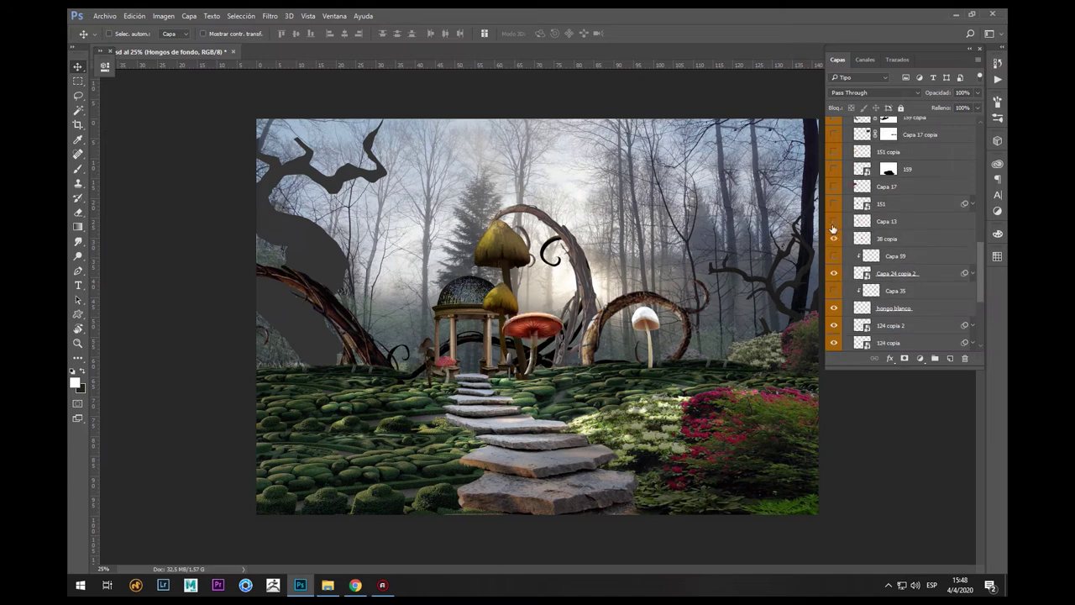
pyautogui.click(834, 222)
pyautogui.click(835, 205)
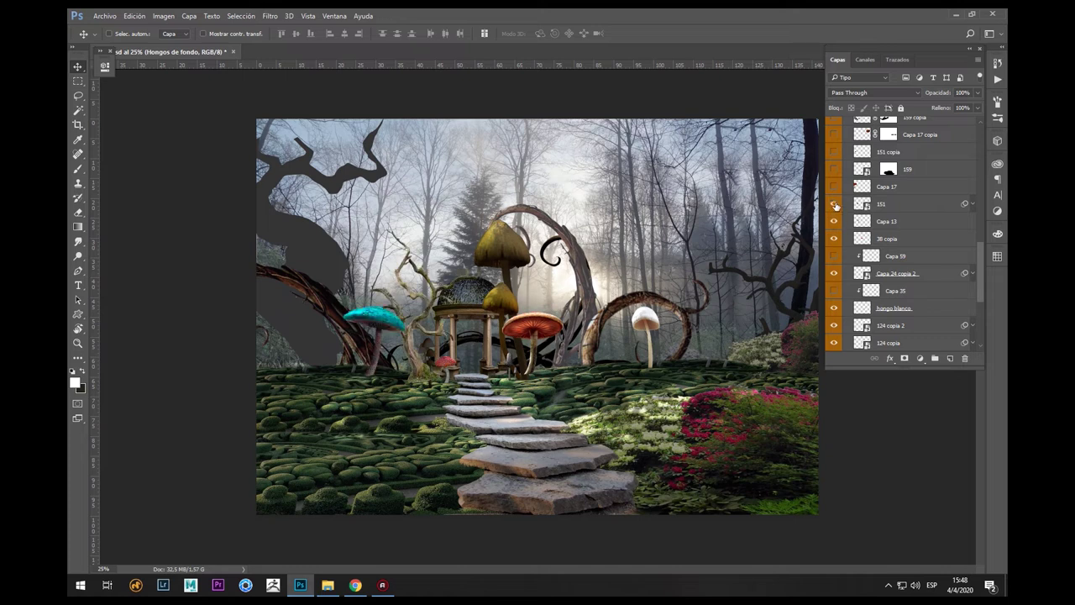
pyautogui.click(834, 187)
# - Show the layers 159, 151 copia, Capa 17 copia and 159 copia in the Hongos de fondo group
pyautogui.scroll(1, 833, 201)
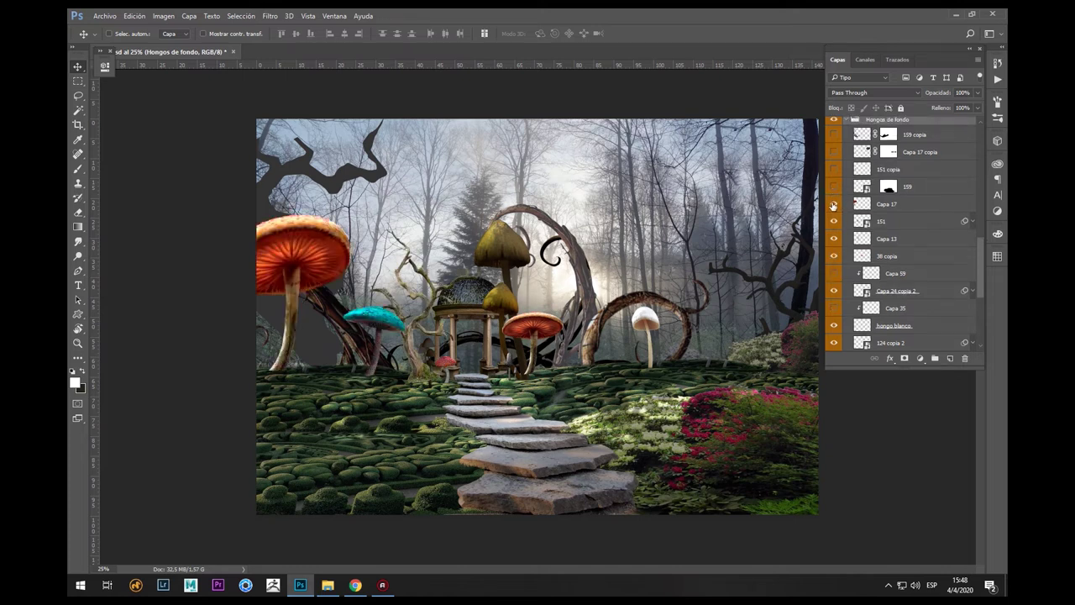
pyautogui.click(833, 186)
pyautogui.scroll(2, 833, 187)
pyautogui.click(834, 203)
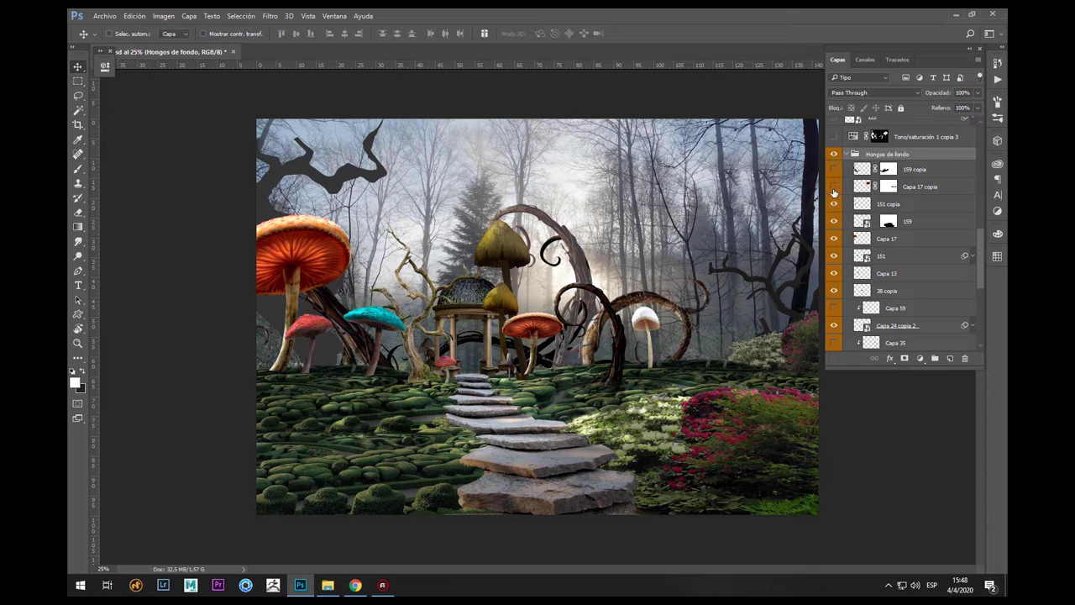
pyautogui.click(834, 187)
pyautogui.click(834, 170)
# - Show the clipped shading layers Capa 35 and Capa 59 over their background mushrooms
pyautogui.scroll(1, 835, 181)
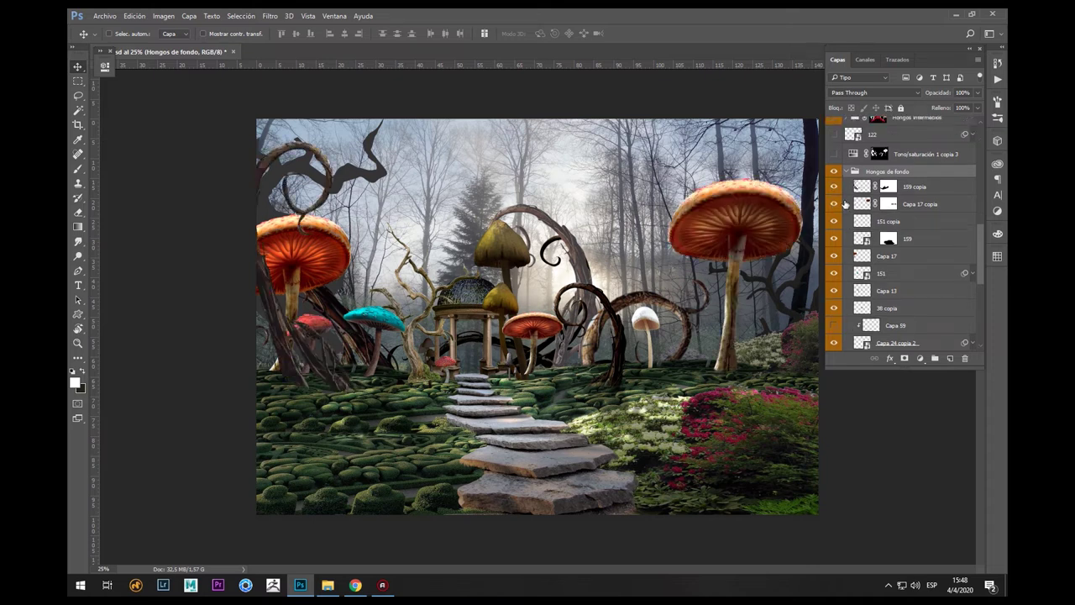
pyautogui.scroll(-8, 844, 174)
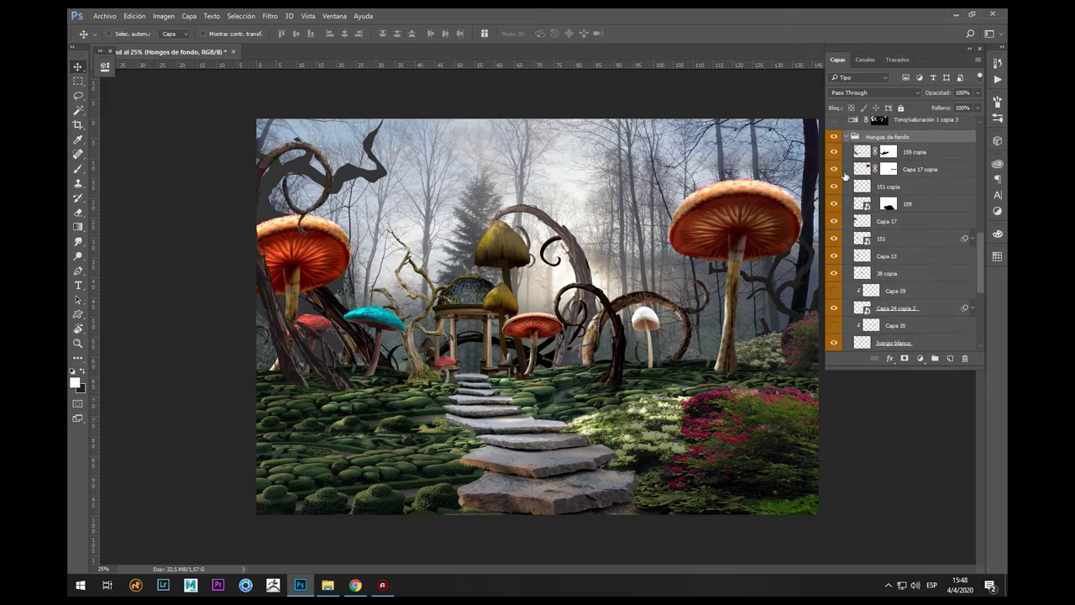
pyautogui.click(834, 222)
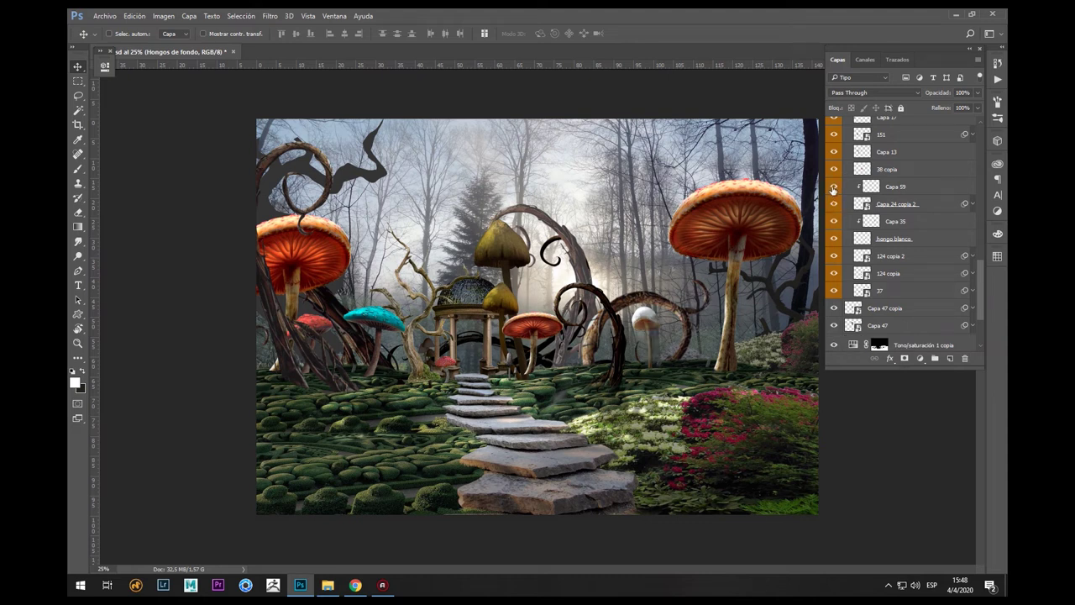
# - Collapse the Hongos de fondo group and expand the Hongos intermedios group
pyautogui.scroll(5, 838, 195)
pyautogui.click(848, 192)
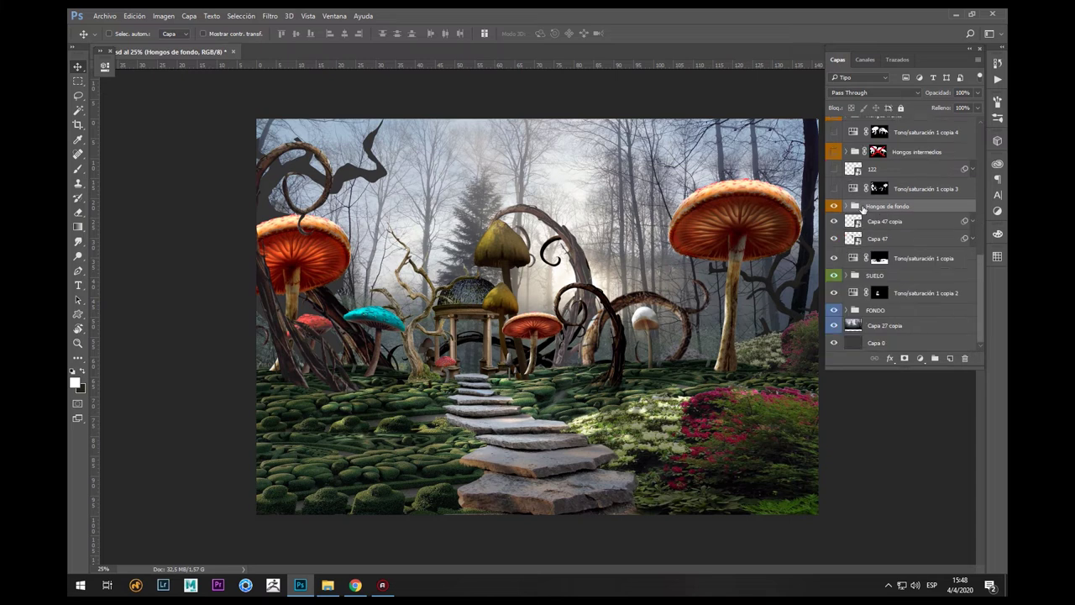
pyautogui.scroll(2, 853, 194)
pyautogui.click(846, 187)
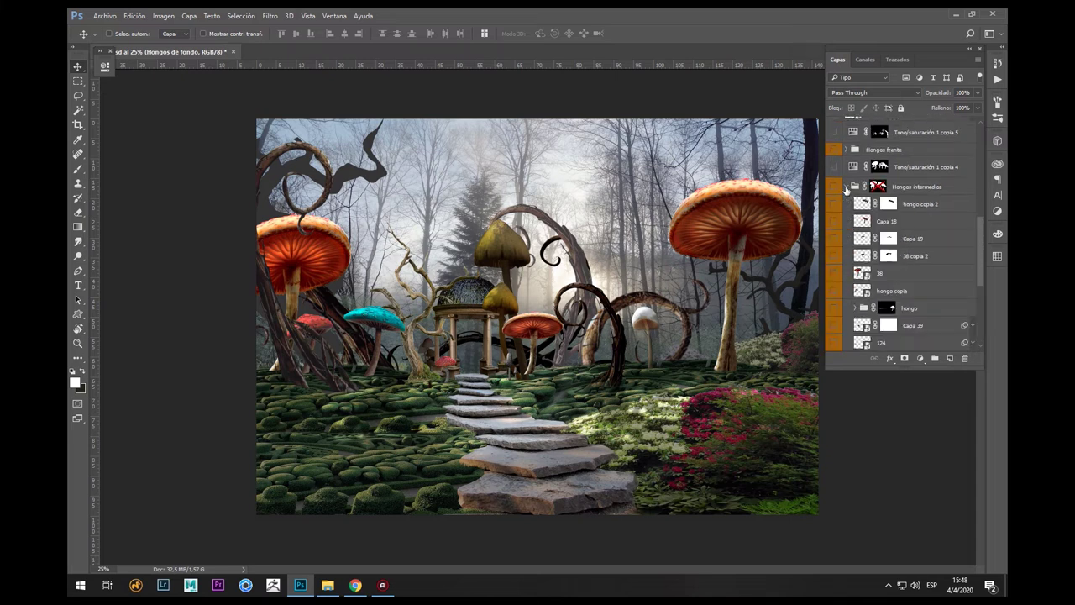
# - Show the layers 124, Capa 39 and hongo copia and the hongo subgroup in the Hongos intermedios group
pyautogui.scroll(-5, 851, 238)
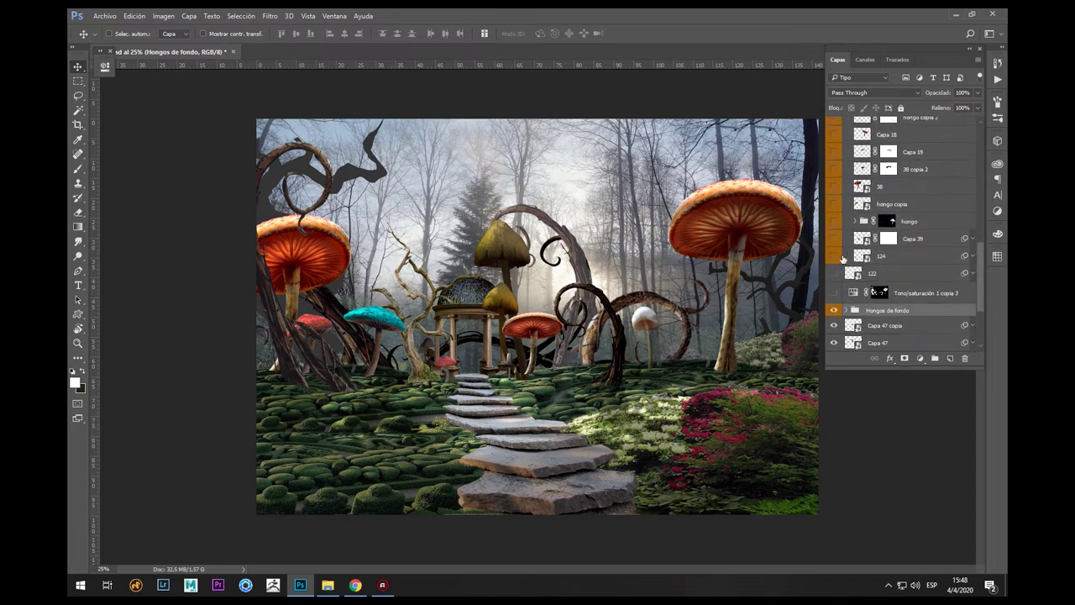
pyautogui.click(834, 257)
pyautogui.scroll(5, 835, 257)
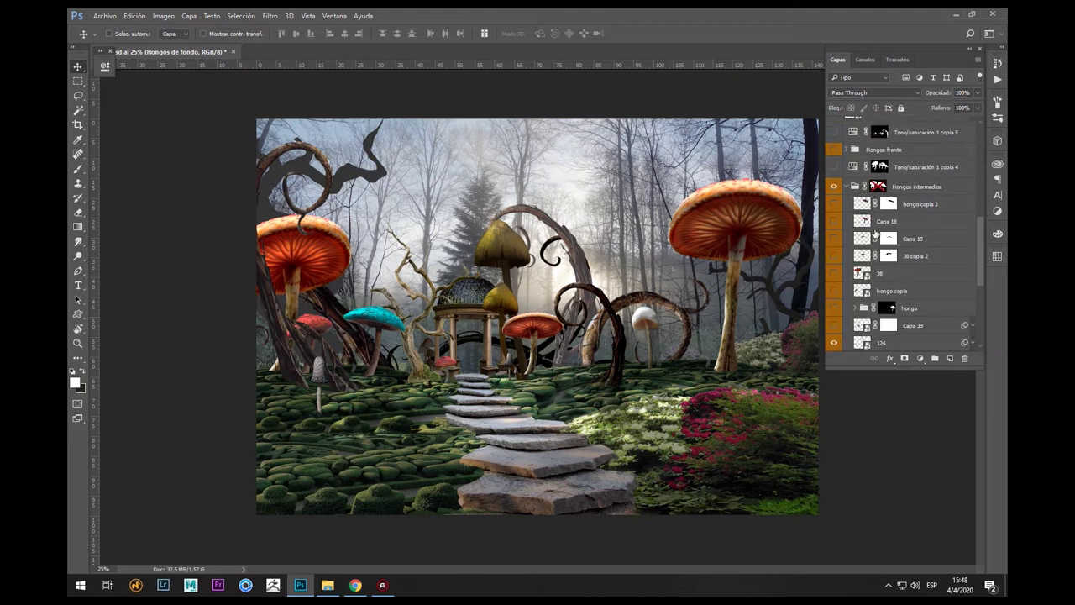
pyautogui.scroll(-4, 845, 287)
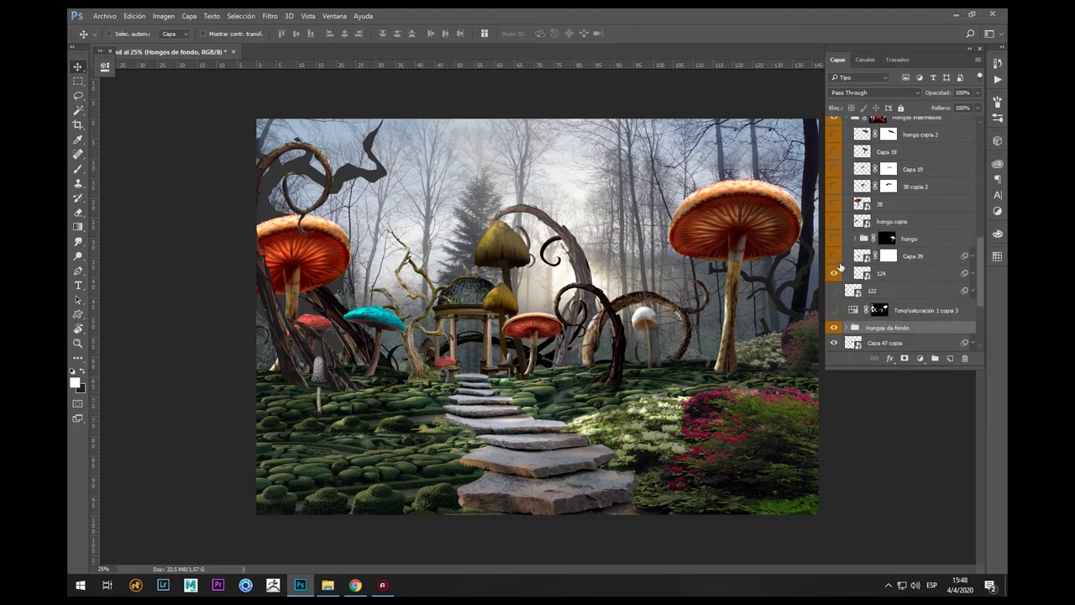
pyautogui.click(835, 239)
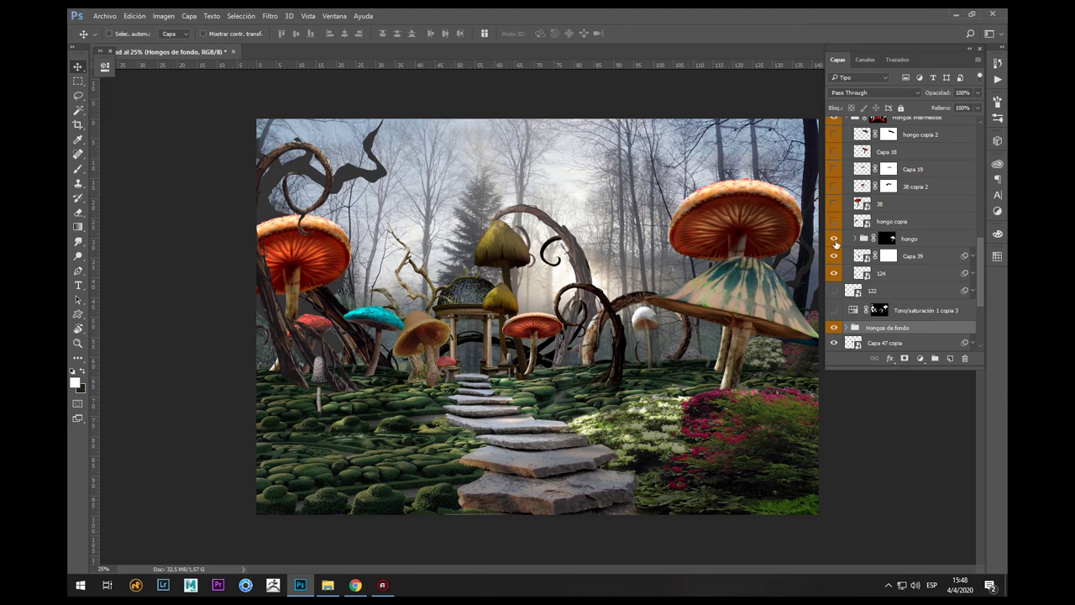
pyautogui.click(834, 222)
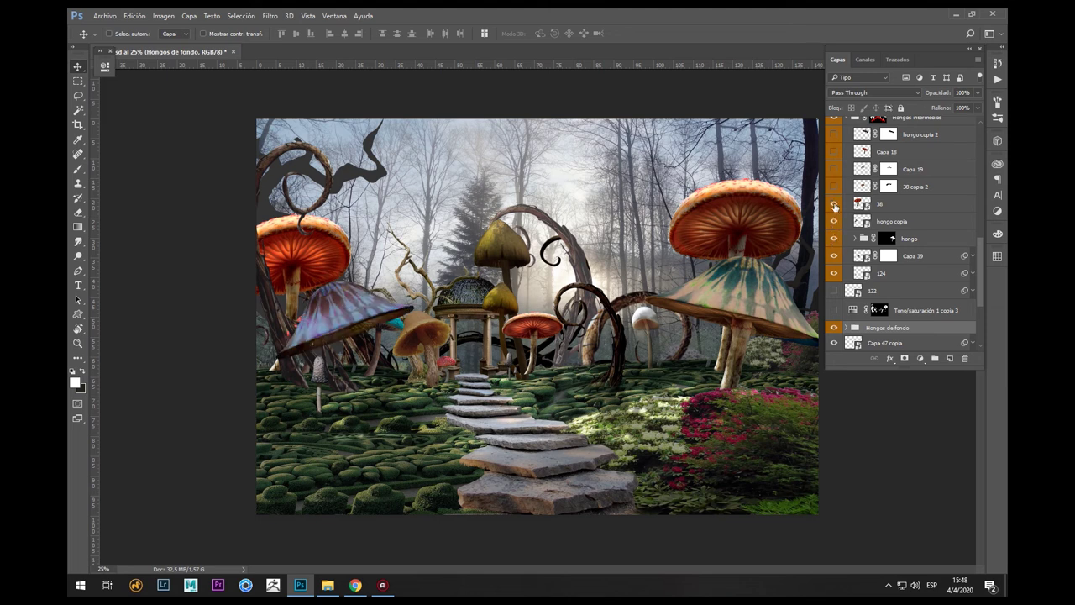
# - Show the layers 38, 38 copia 2, Capa 19, Capa 18 and hongo copia 2 in the Hongos intermedios group
pyautogui.click(835, 204)
pyautogui.click(834, 186)
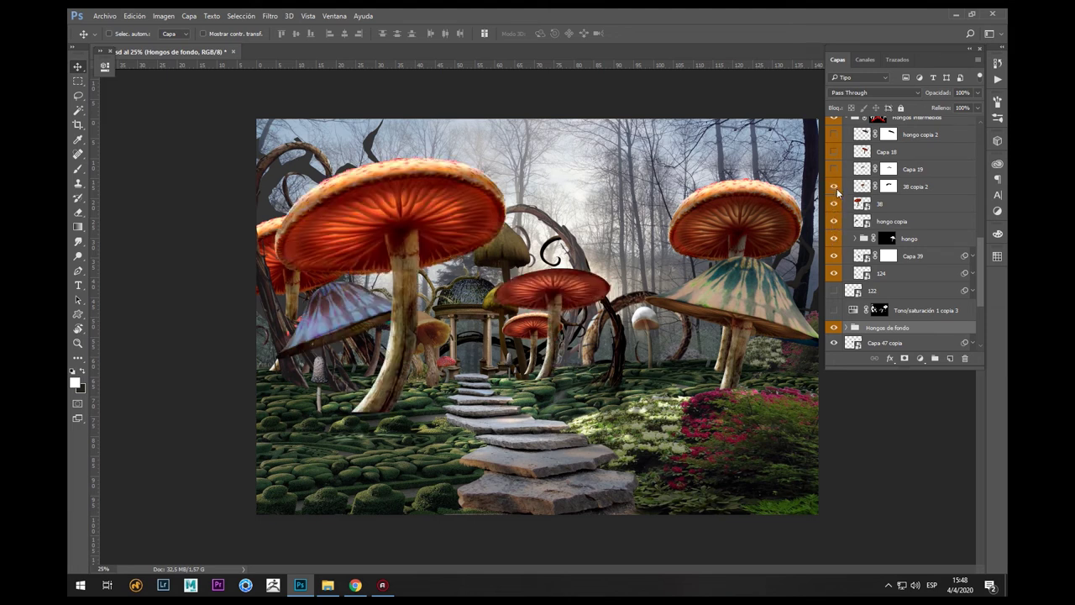
pyautogui.click(834, 169)
pyautogui.scroll(1, 840, 177)
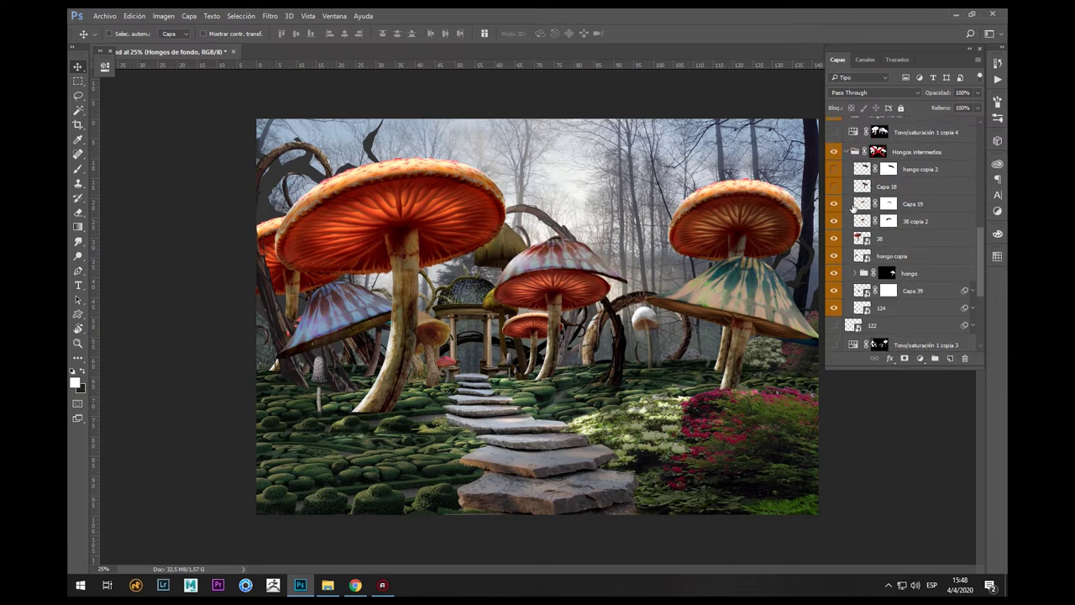
pyautogui.click(833, 187)
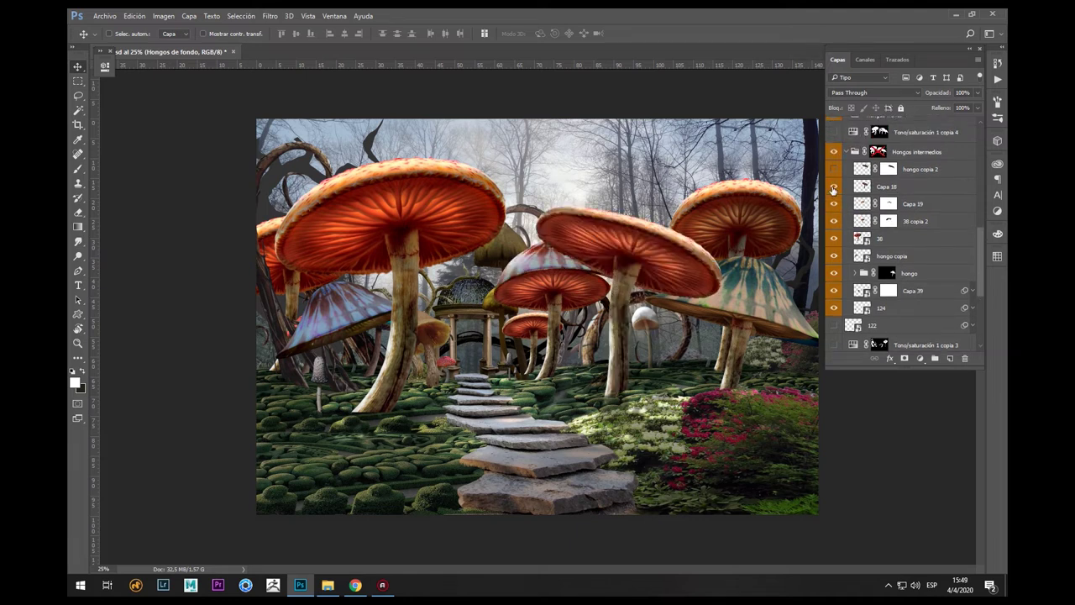
pyautogui.click(834, 169)
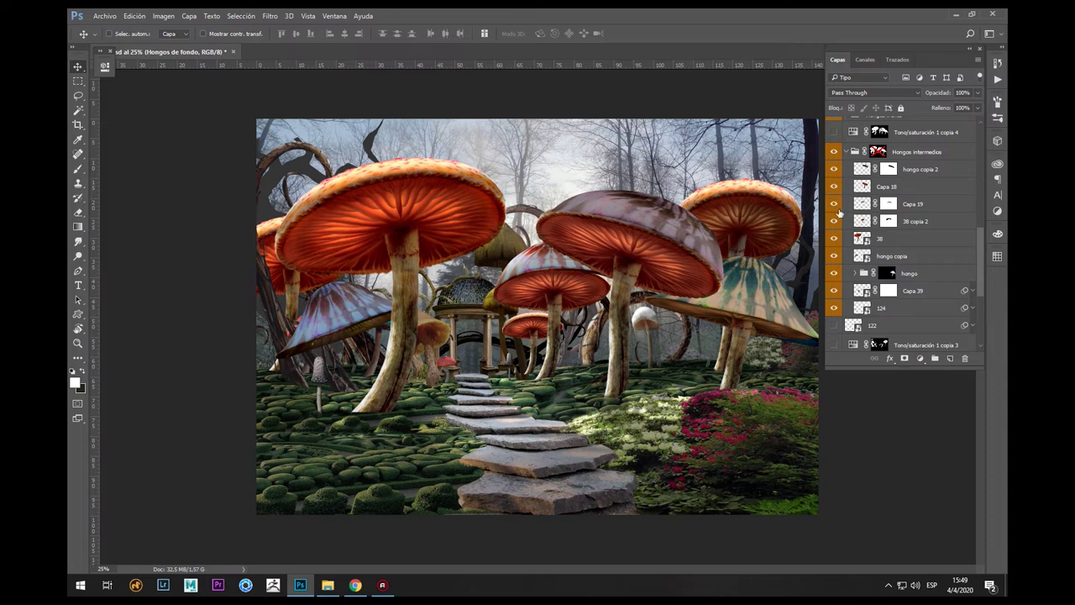
# - Collapse the Hongos intermedios group and expand the Hongos frente group
pyautogui.scroll(1, 836, 173)
pyautogui.scroll(2, 840, 187)
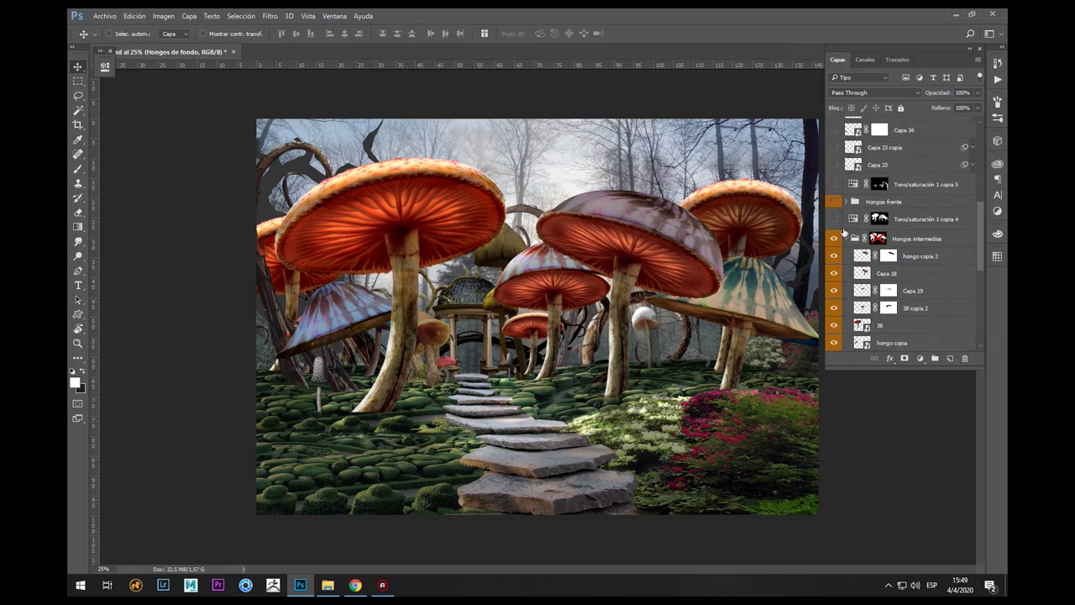
pyautogui.click(845, 239)
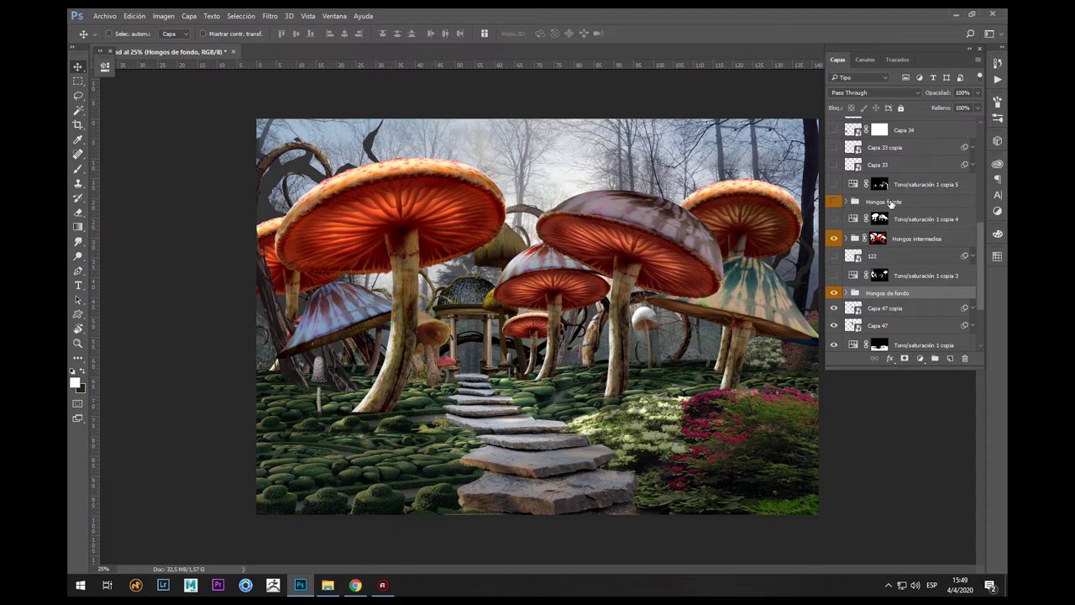
pyautogui.click(847, 202)
# - Show the lowest layers of the Hongos frente group, from Capa 20 up to Capa 54
pyautogui.scroll(-3, 838, 242)
pyautogui.scroll(-3, 838, 243)
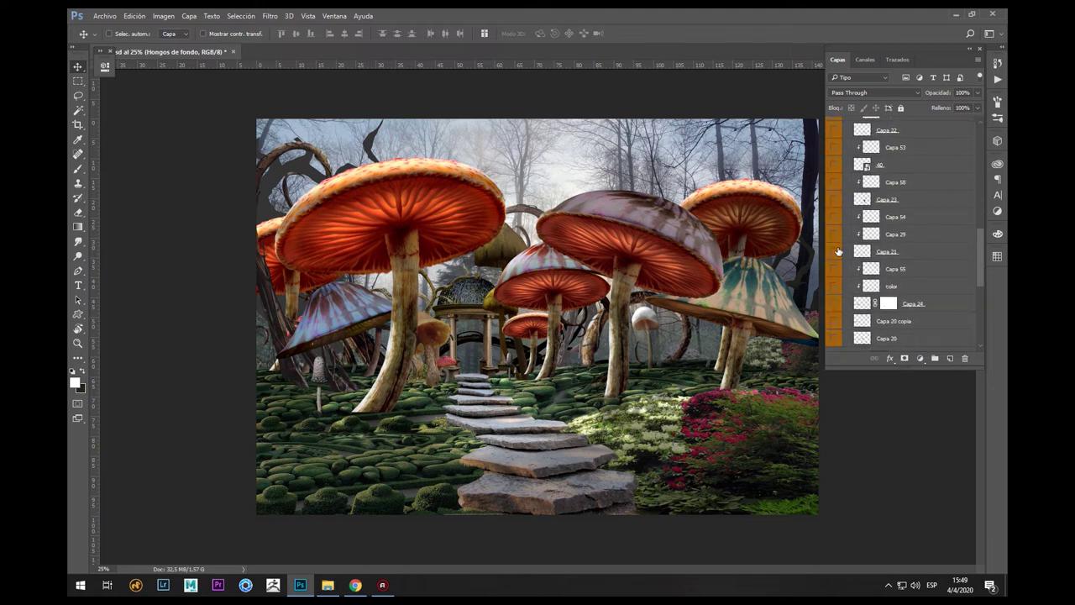
pyautogui.click(835, 288)
pyautogui.moveTo(833, 277); pyautogui.dragTo(836, 181)
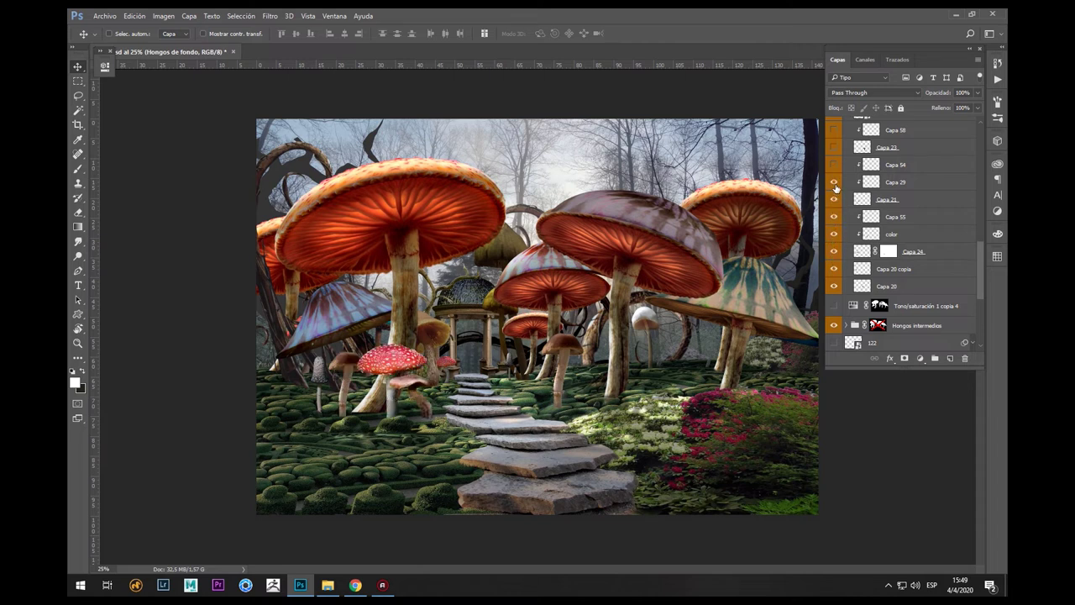
pyautogui.scroll(1, 840, 201)
pyautogui.click(836, 201)
# - Show the layers Capa 23, Capa 58, 40, Capa 53 and Capa 22 in the Hongos frente group
pyautogui.scroll(1, 837, 218)
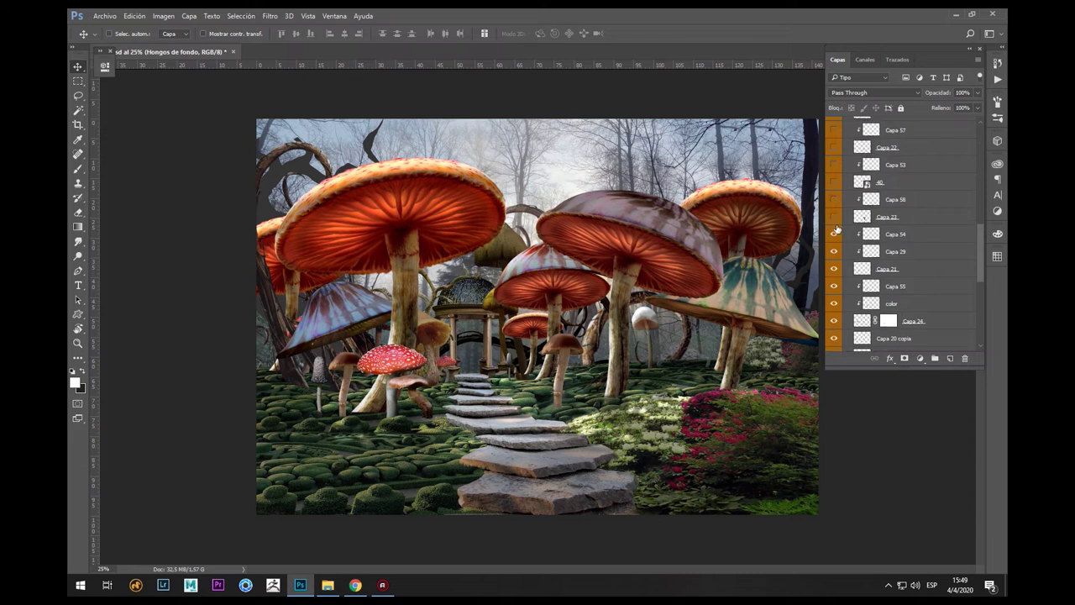
pyautogui.click(834, 217)
pyautogui.click(834, 199)
pyautogui.click(834, 182)
pyautogui.scroll(1, 840, 217)
pyautogui.click(834, 200)
pyautogui.click(834, 183)
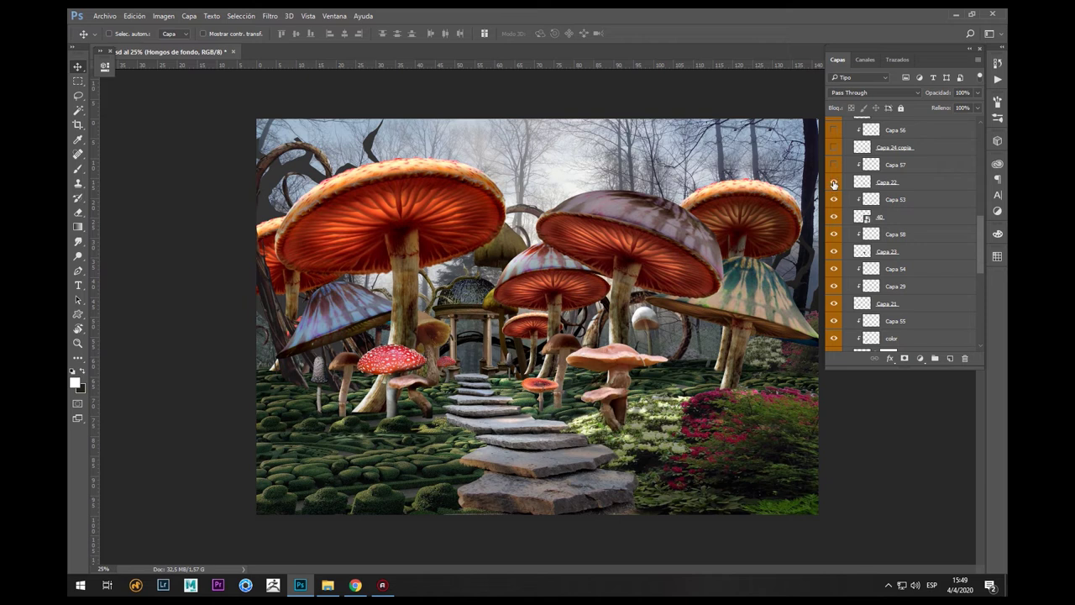
# - Show Capa 57, Capa 24 copia, Capa 56 and the twisted vine layer at the top of the Hongos frente group
pyautogui.click(835, 164)
pyautogui.click(834, 148)
pyautogui.scroll(2, 834, 168)
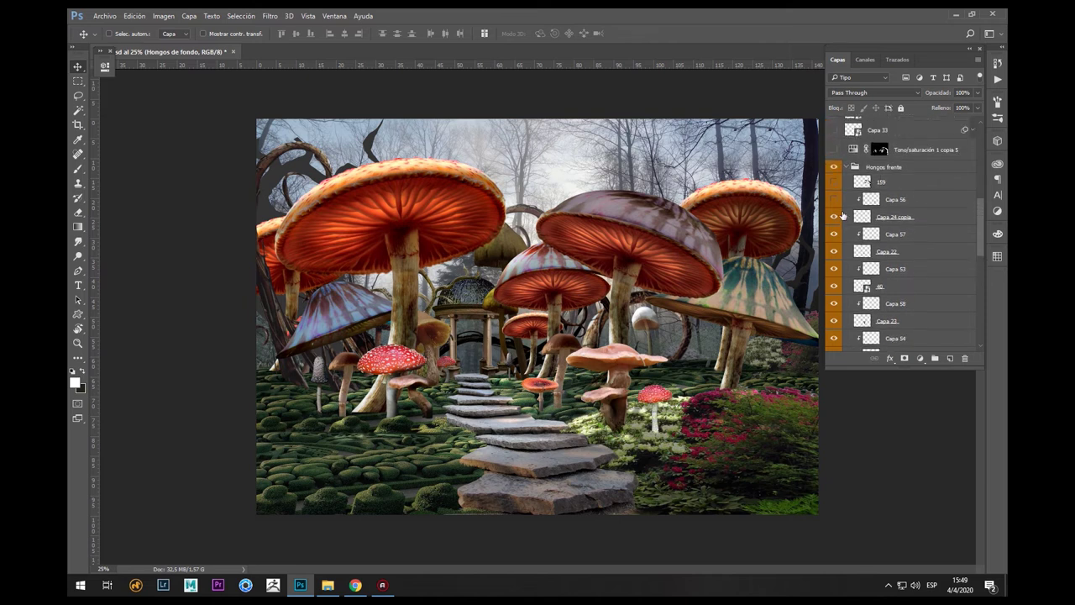
pyautogui.click(834, 201)
pyautogui.click(834, 181)
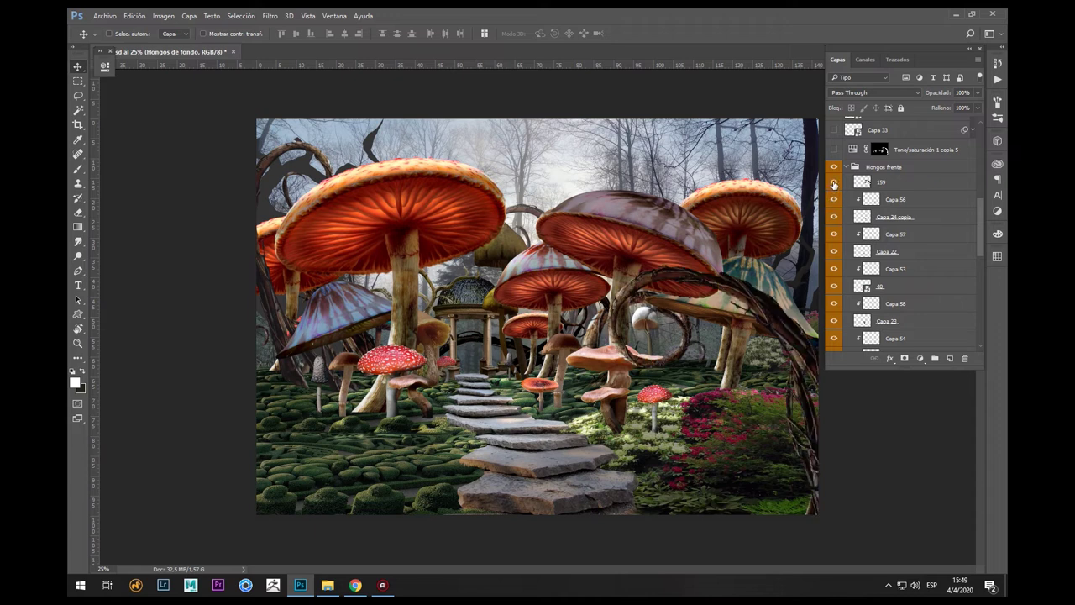
# - Collapse the Hongos frente group and show the layers Capa 33, Capa 33 copia, Capa 34 and pasto above it
pyautogui.scroll(1, 840, 194)
pyautogui.click(846, 184)
pyautogui.scroll(2, 836, 224)
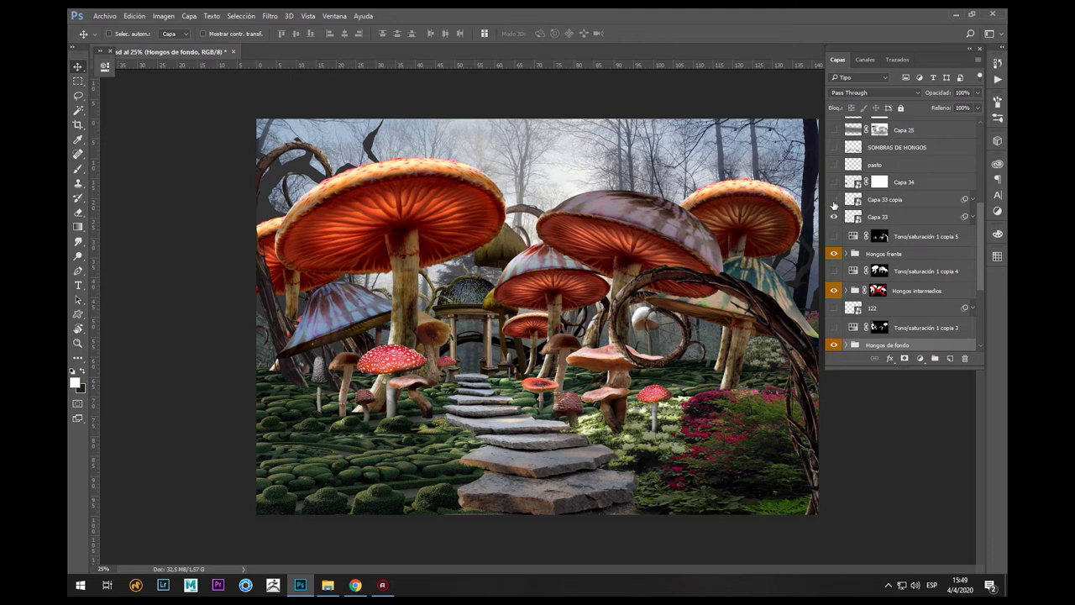
pyautogui.click(851, 200)
pyautogui.scroll(2, 850, 245)
pyautogui.click(834, 234)
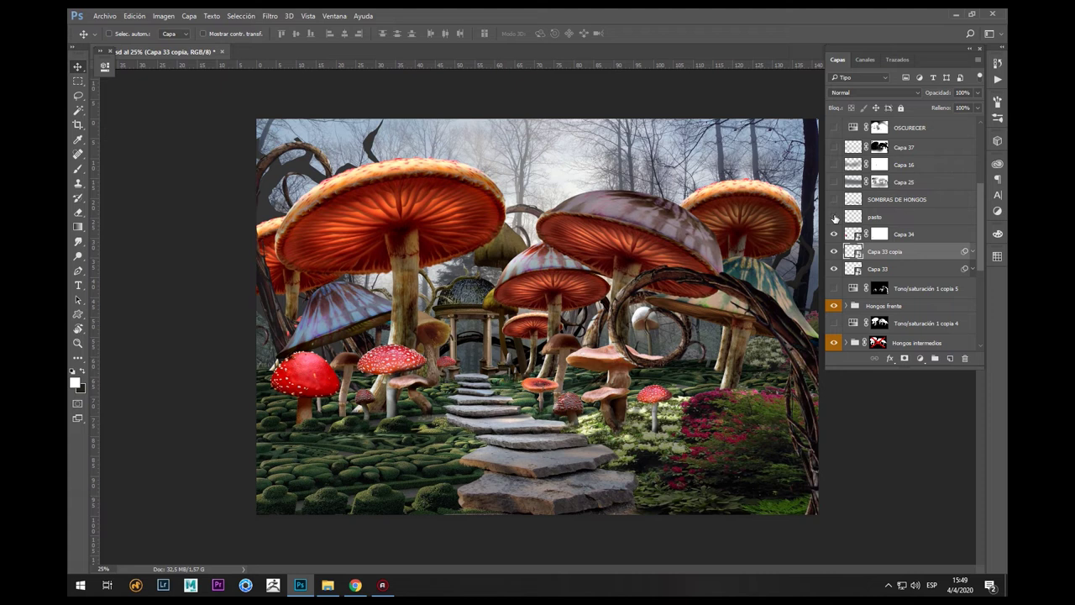
pyautogui.scroll(1, 834, 220)
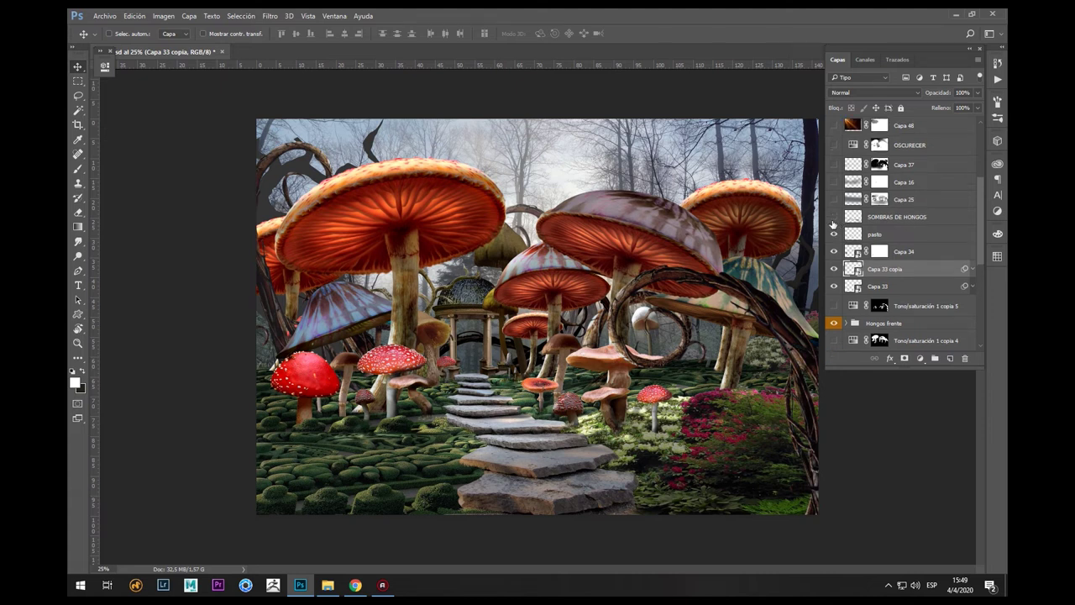
# - Show the SOMBRAS DE HONGOS layer, switching it on and off to compare the mushroom shadows on the ground
pyautogui.scroll(1, 834, 223)
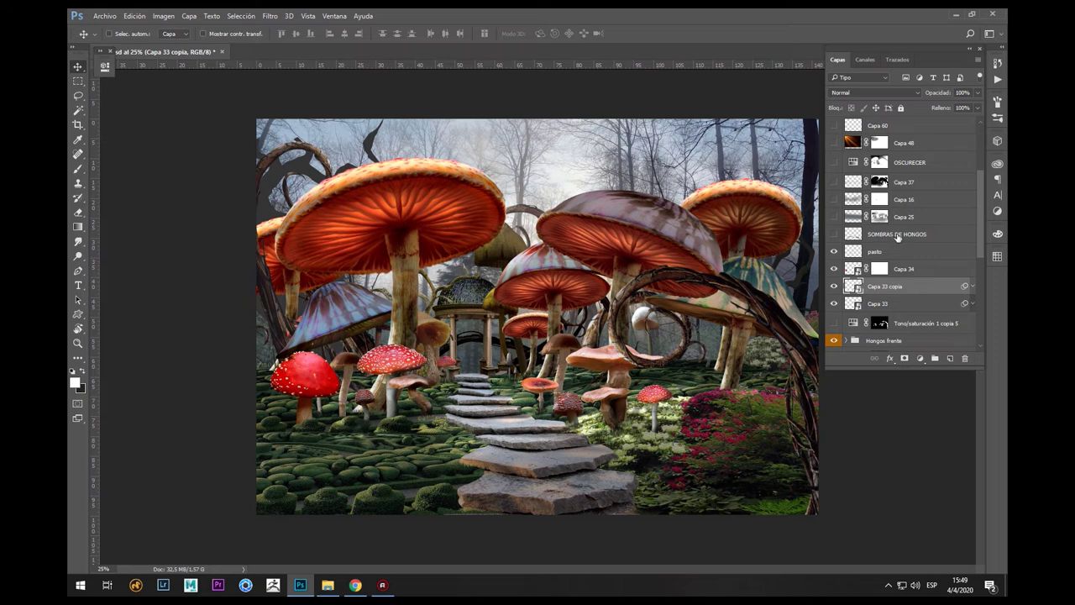
pyautogui.click(834, 235)
pyautogui.click(834, 234)
pyautogui.click(834, 234)
pyautogui.click(835, 235)
pyautogui.click(834, 235)
# - Show the fog layers Capa 25 and Capa 16 above the mushroom shadows
pyautogui.scroll(1, 892, 244)
pyautogui.scroll(-6, 879, 252)
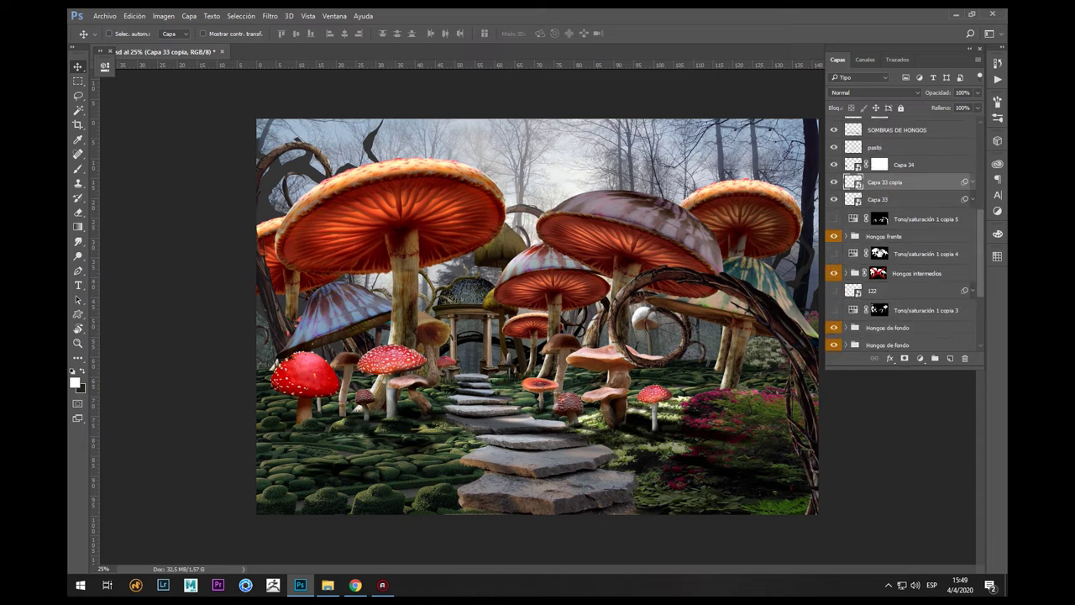
pyautogui.scroll(-1, 877, 253)
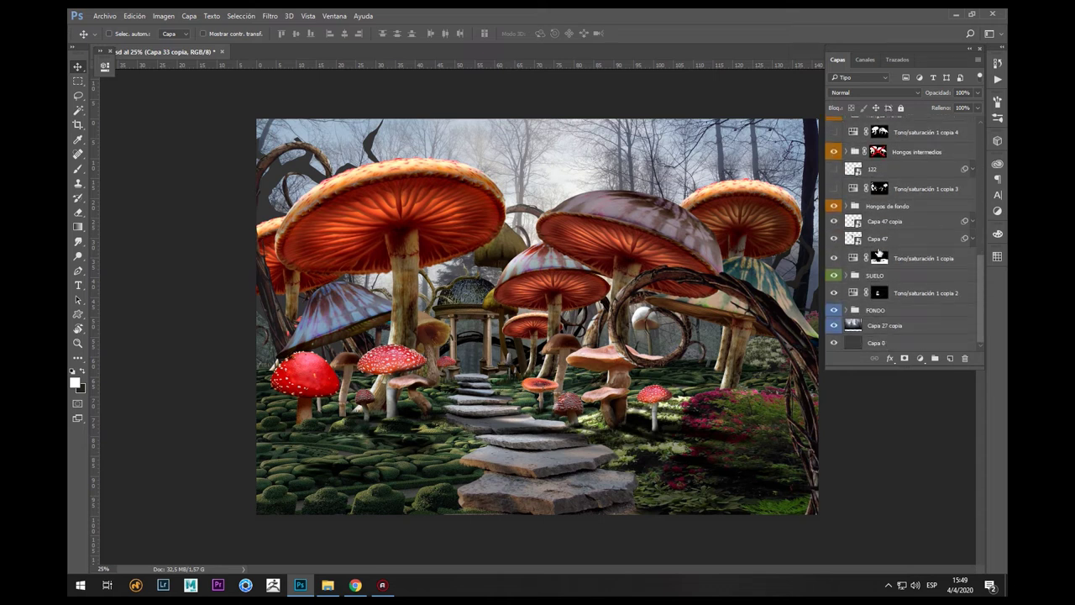
pyautogui.scroll(2, 878, 253)
pyautogui.scroll(11, 878, 254)
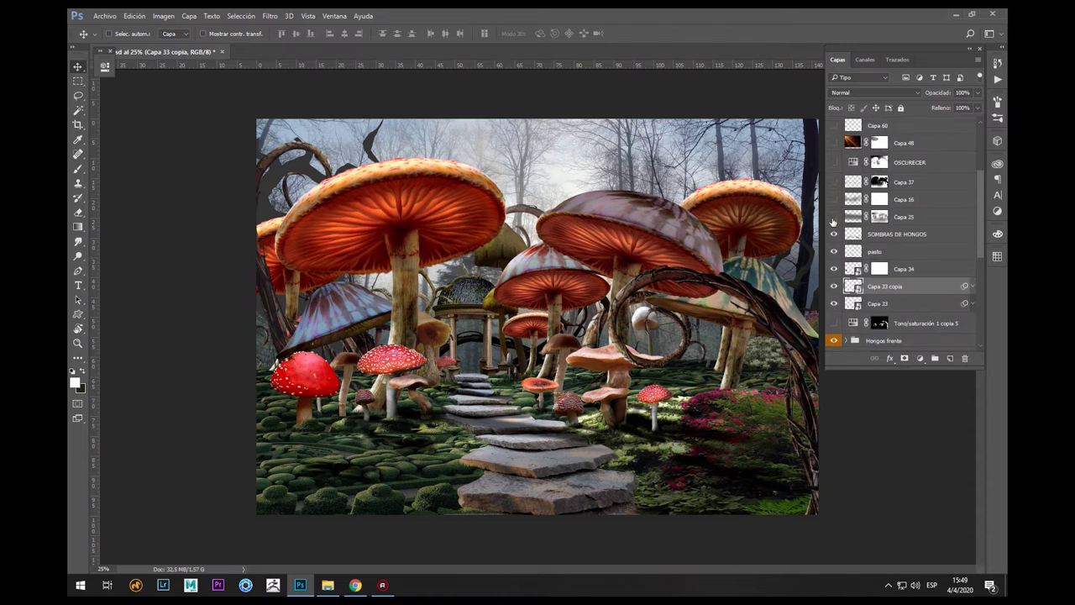
pyautogui.click(833, 218)
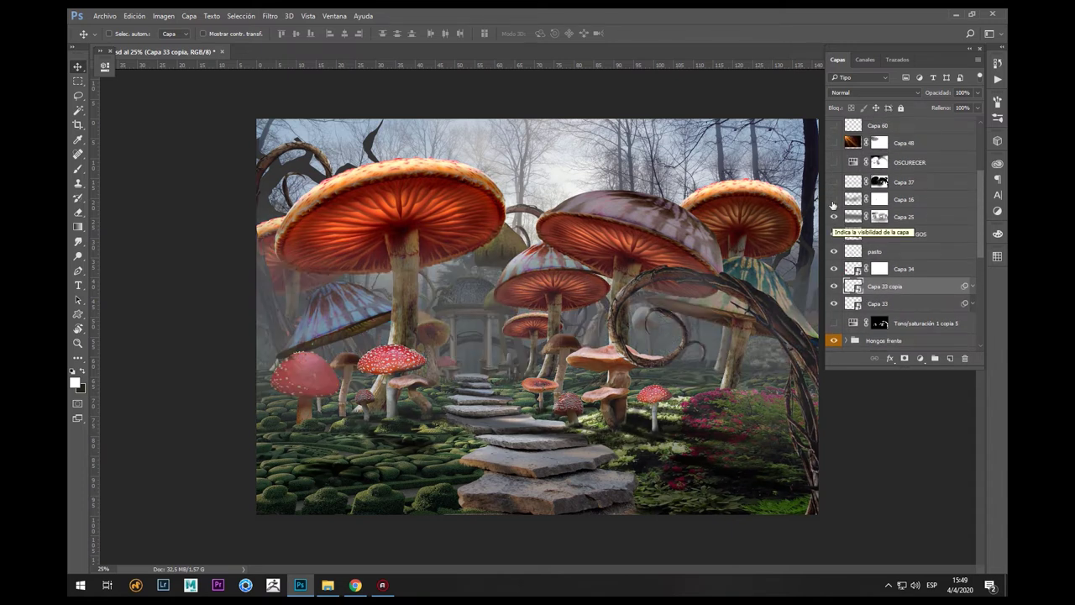
pyautogui.click(833, 200)
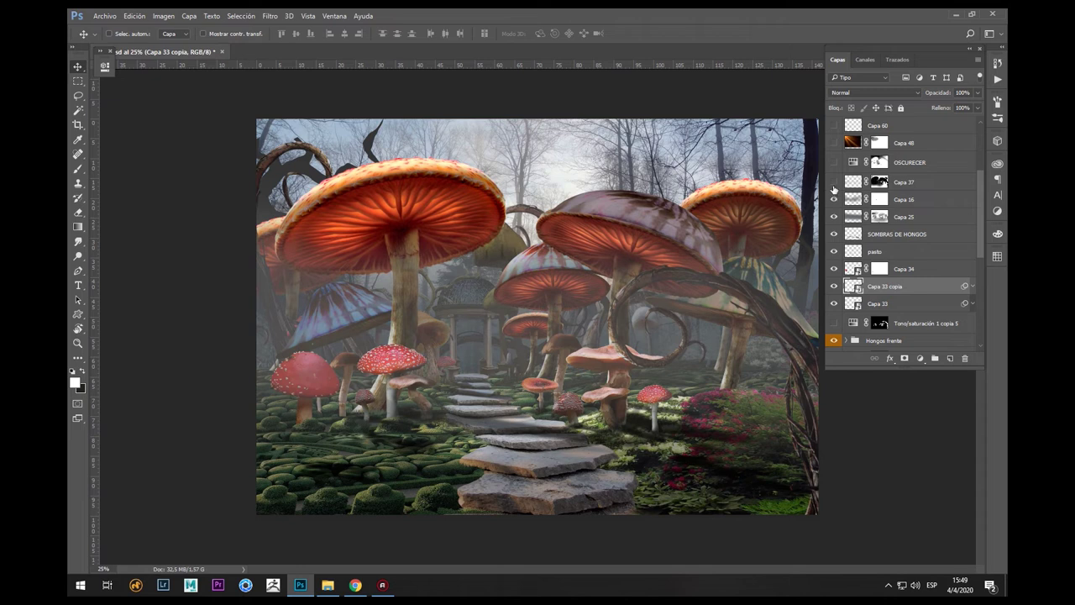
# - Show the Tono/saturación 1 copia 3 adjustment above the Hongos de fondo group, comparing its effect, and the layer 122
pyautogui.scroll(-7, 847, 257)
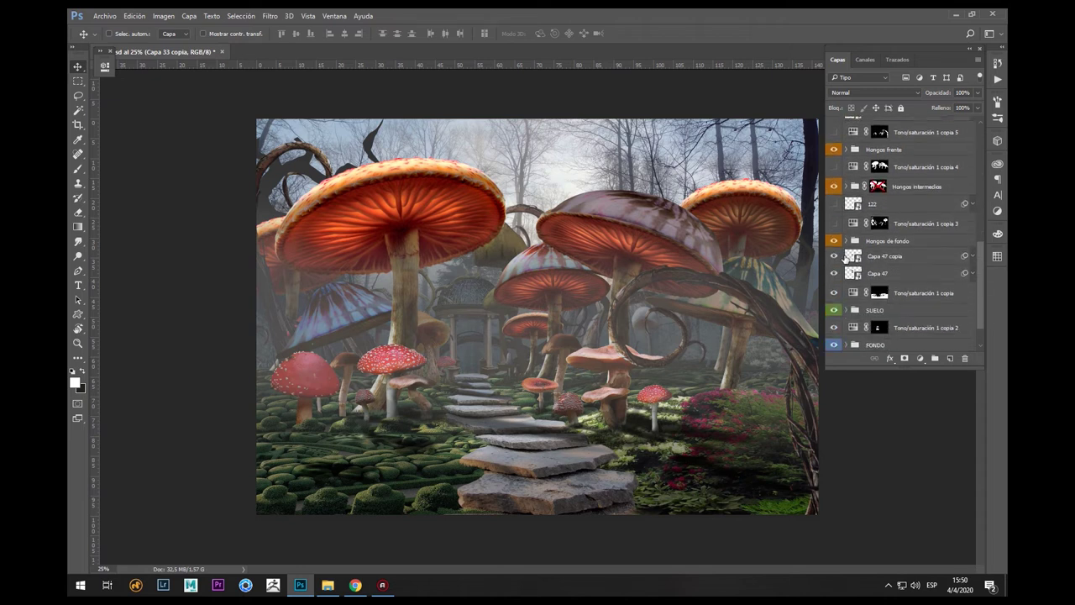
pyautogui.click(834, 224)
pyautogui.click(833, 225)
pyautogui.click(833, 224)
pyautogui.scroll(1, 833, 227)
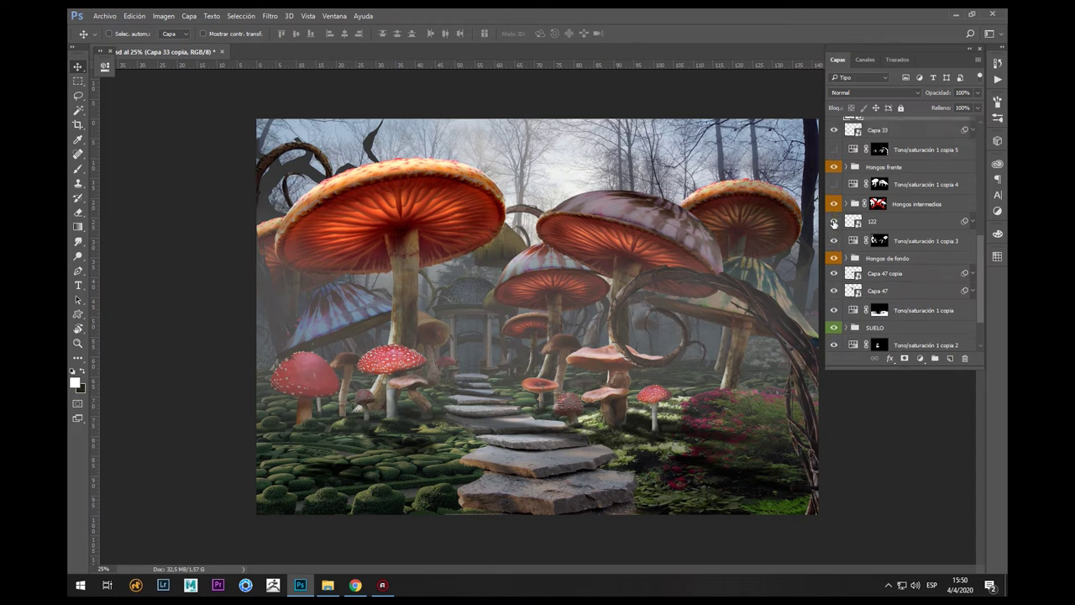
# - Show the Tono/saturación 1 copia 4 adjustment, compare its effect, and view its layer mask on its own before returning to the image
pyautogui.scroll(2, 834, 222)
pyautogui.click(834, 219)
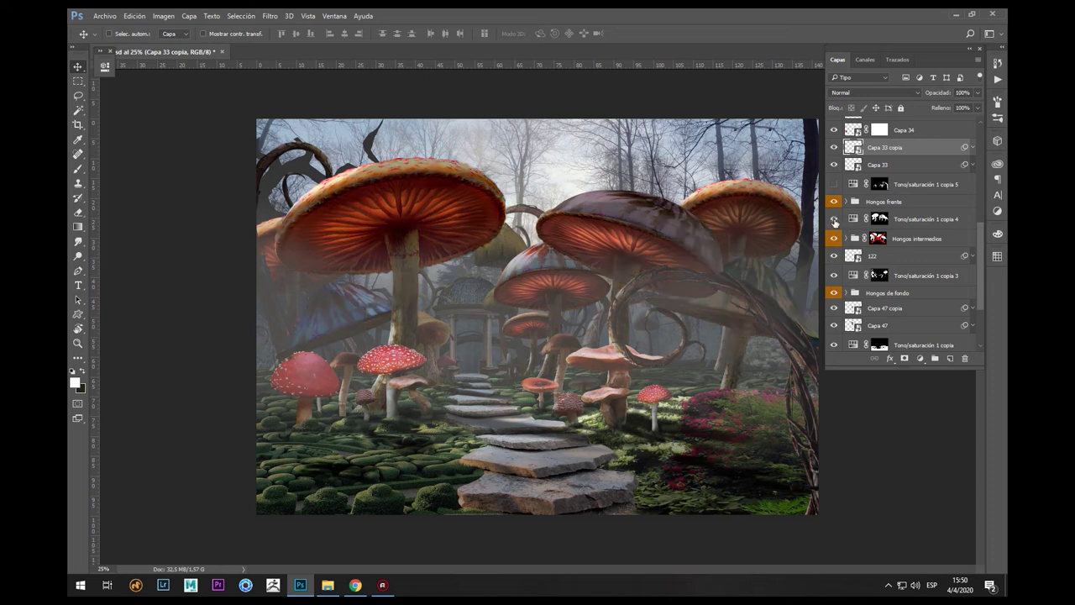
pyautogui.click(834, 220)
pyautogui.click(834, 220)
pyautogui.scroll(2, 849, 231)
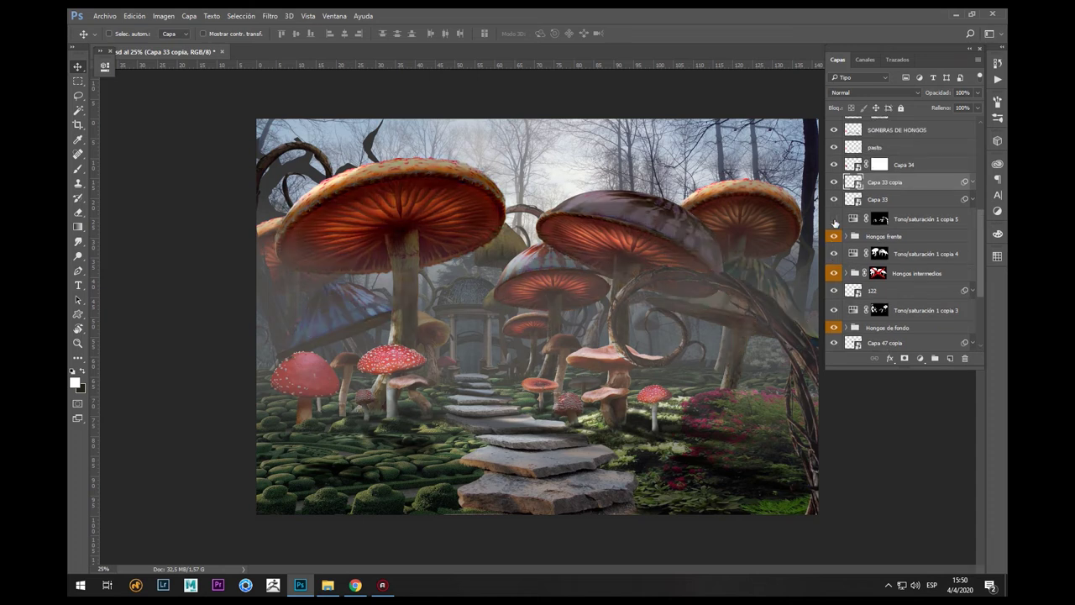
pyautogui.keyDown('alt'); pyautogui.click(878, 253); pyautogui.keyUp('alt')
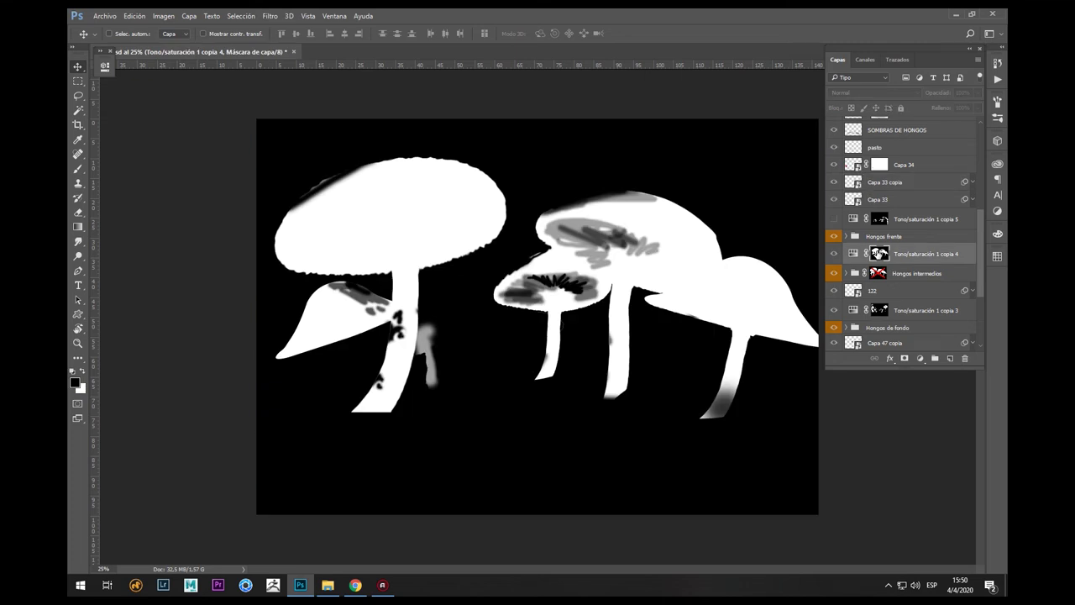
pyautogui.keyDown('alt'); pyautogui.click(877, 254); pyautogui.keyUp('alt')
# - Select and show the Tono/saturación 1 copia 5 adjustment above the Hongos frente group
pyautogui.scroll(1, 865, 256)
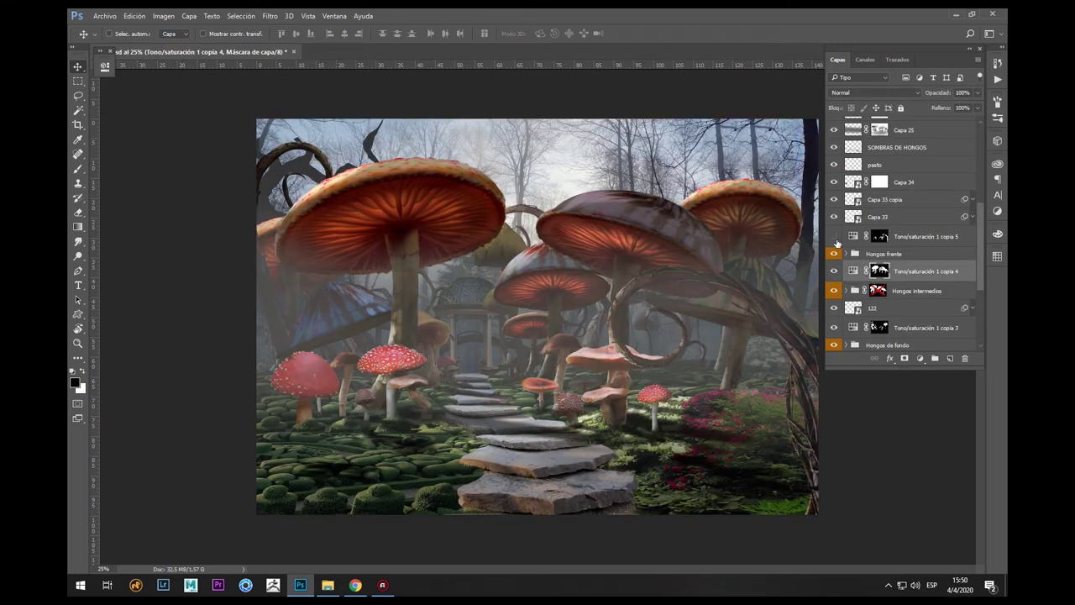
pyautogui.click(895, 239)
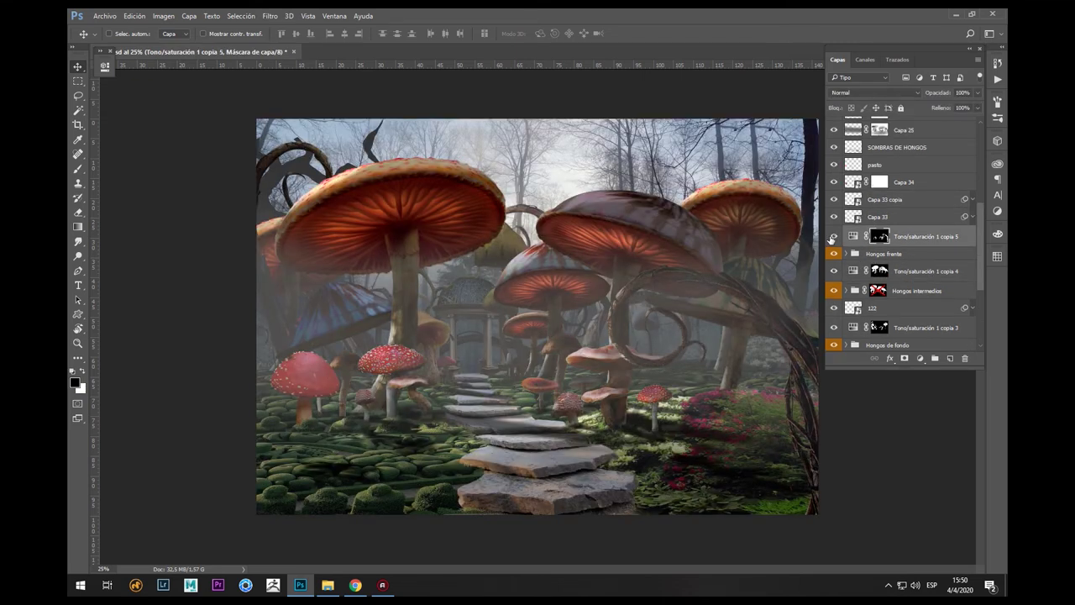
pyautogui.click(833, 237)
# - Show the mist layer Capa 37, switching it on and off to compare the image with and without it
pyautogui.scroll(6, 853, 261)
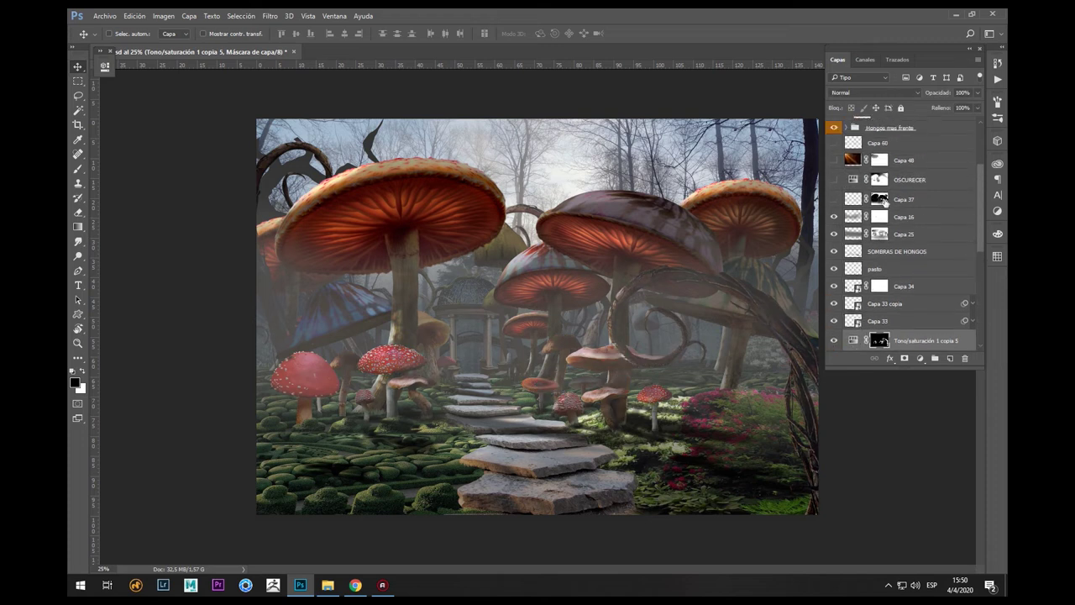
pyautogui.click(833, 200)
pyautogui.click(833, 199)
pyautogui.click(833, 199)
# - Show and select the OSCURECER adjustment layer above Capa 37
pyautogui.scroll(2, 834, 205)
pyautogui.click(833, 217)
pyautogui.click(920, 216)
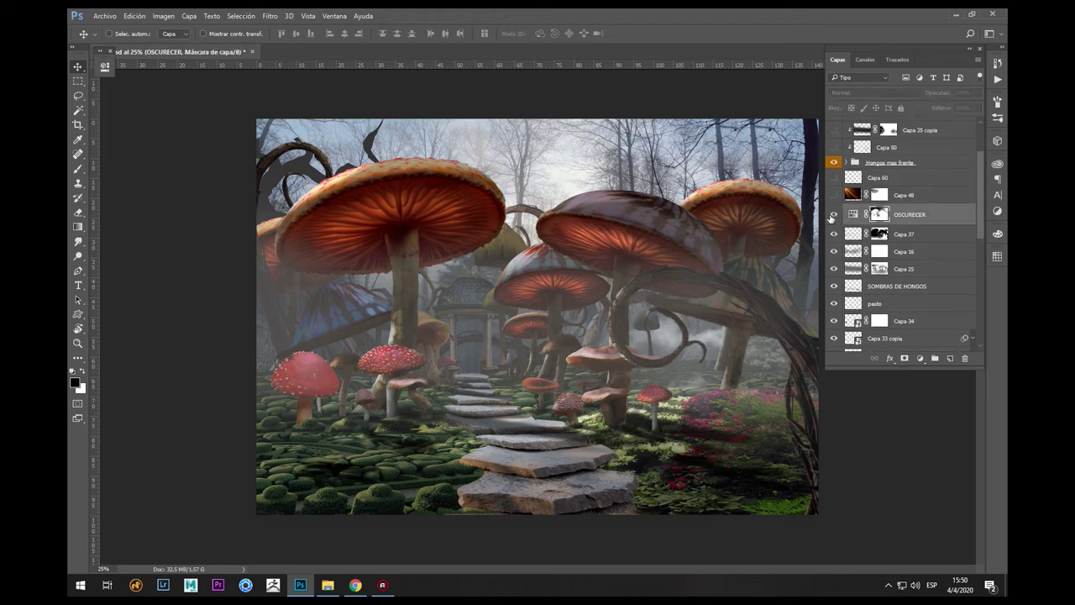
# - Switch the OSCURECER adjustment off and on to compare the image with and without the darkening
pyautogui.click(833, 217)
pyautogui.click(833, 217)
pyautogui.click(833, 217)
pyautogui.click(833, 217)
pyautogui.click(833, 216)
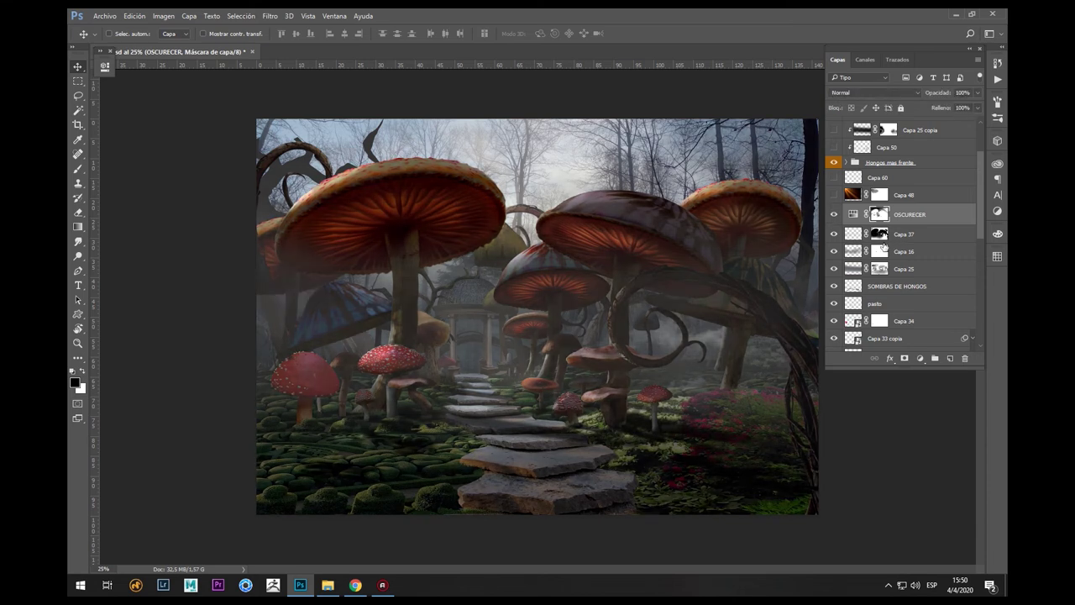
# - Show and select Capa 60, the layer just below the Hongos mas frente group
pyautogui.scroll(1, 884, 244)
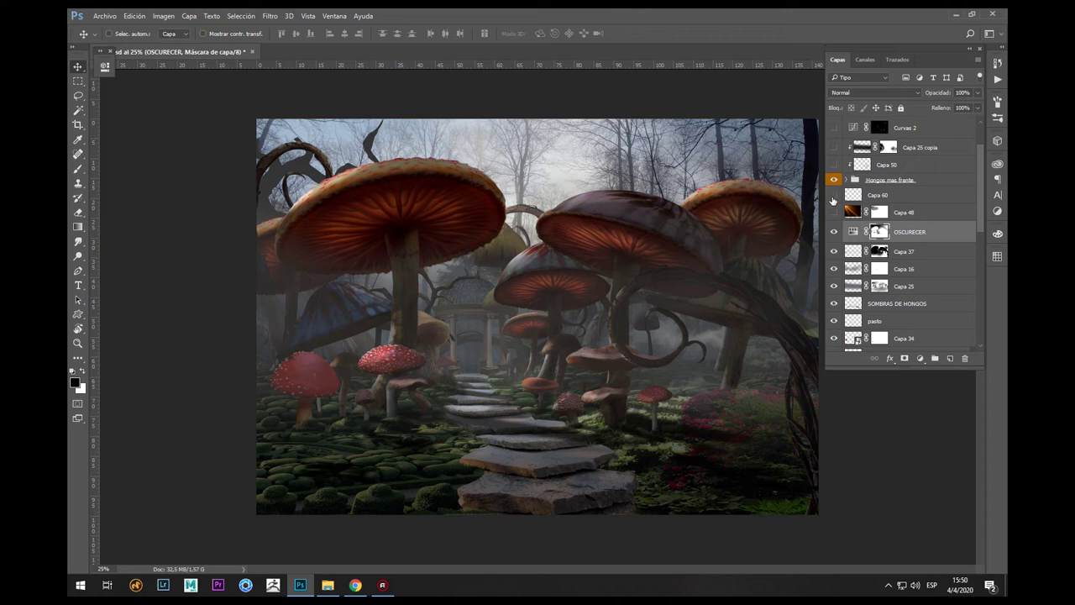
pyautogui.click(877, 200)
pyautogui.scroll(1, 847, 198)
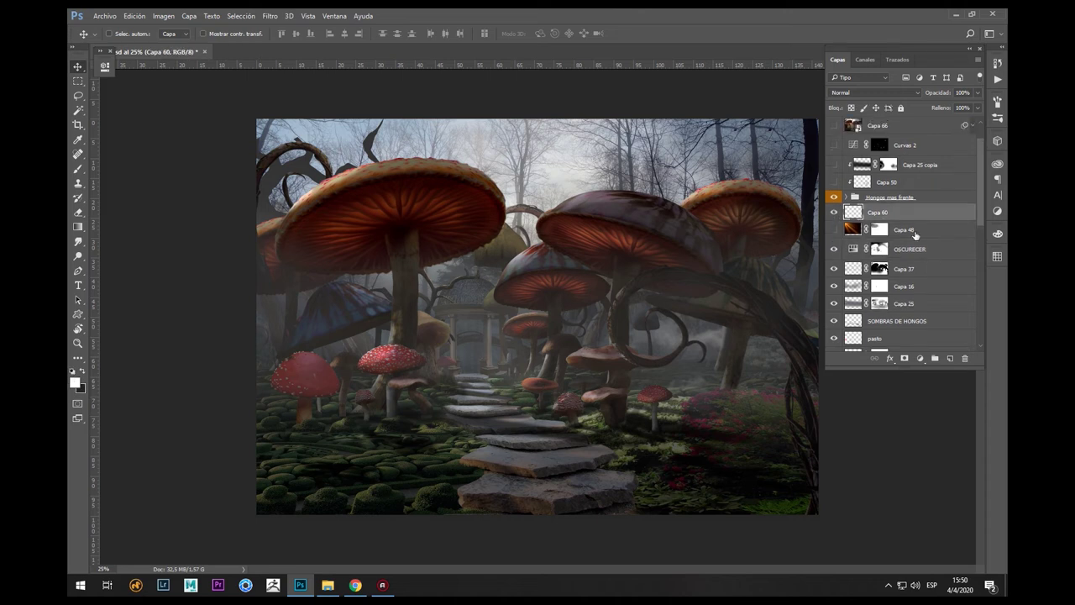
# - Expand the Hongos mas frente group and show its lowest layers: Capa 44, Capa 46, conjunto de hongos and Capa 40
pyautogui.click(846, 197)
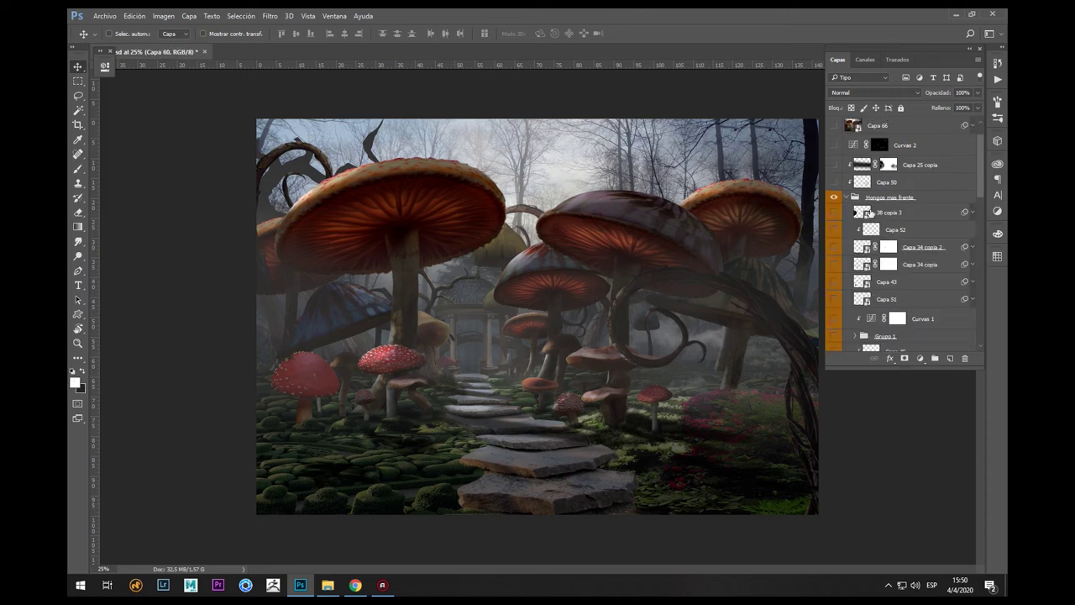
pyautogui.scroll(-2, 871, 217)
pyautogui.scroll(-3, 870, 217)
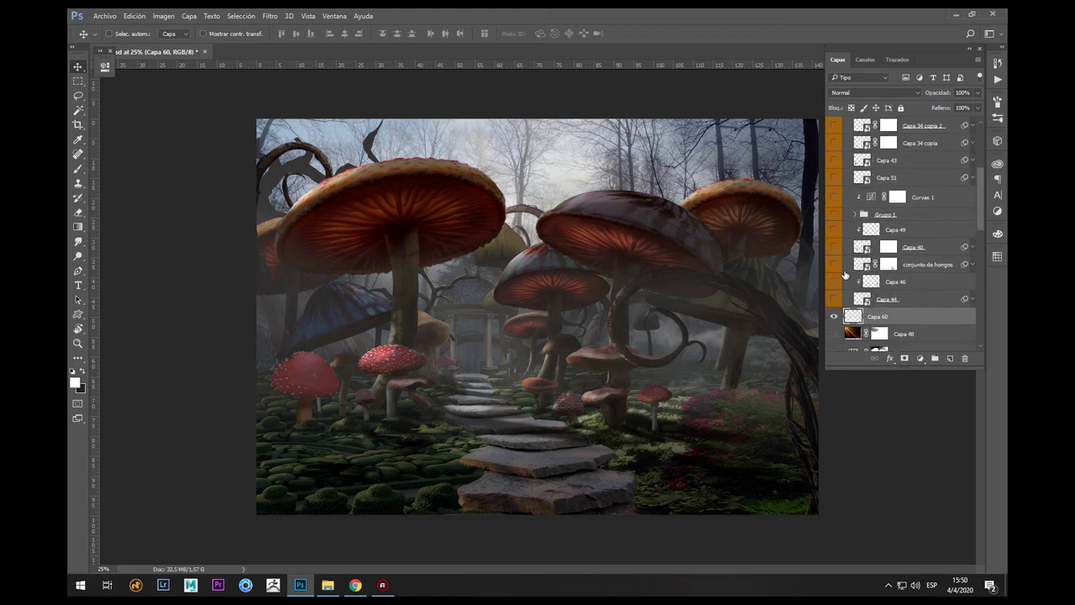
pyautogui.click(833, 299)
pyautogui.click(833, 284)
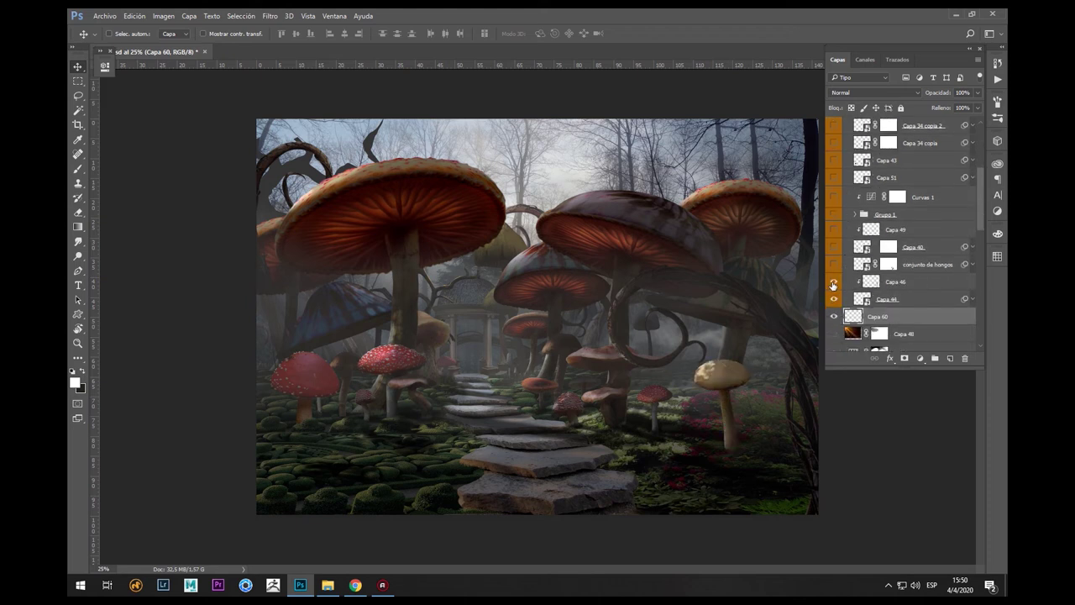
pyautogui.click(833, 265)
pyautogui.click(833, 247)
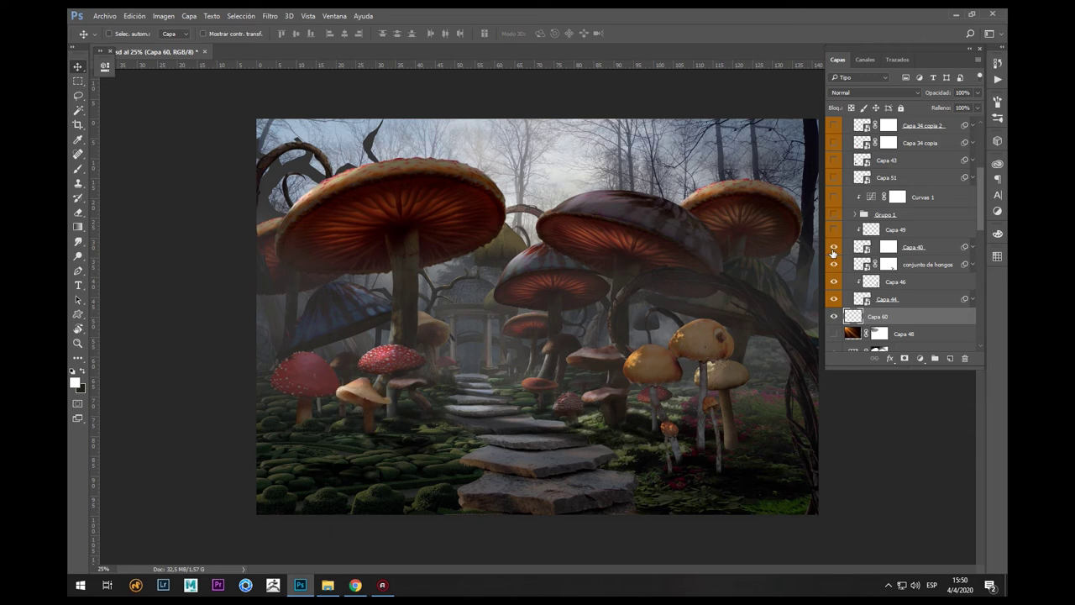
# - Show Capa 49, Grupo 1 and the Curvas 1 adjustment inside the Hongos mas frente group
pyautogui.click(834, 230)
pyautogui.click(834, 219)
pyautogui.scroll(2, 834, 220)
pyautogui.click(834, 234)
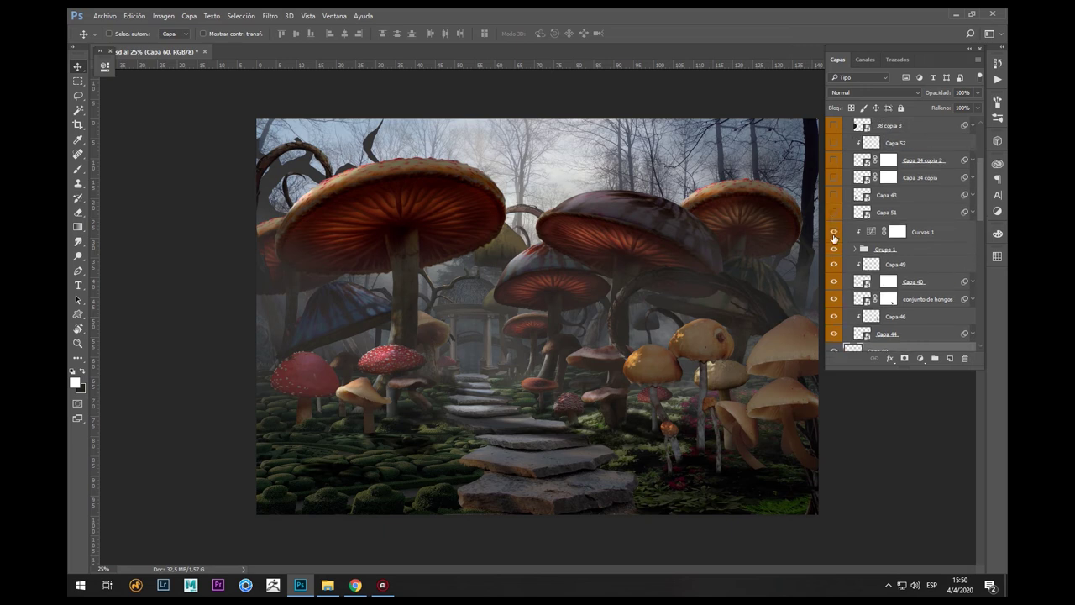
# - Show the small foreground mushroom layers Capa 51, Capa 43, Capa 34 copia, Capa 34 copia 2 and Capa 52
pyautogui.scroll(1, 834, 236)
pyautogui.click(834, 212)
pyautogui.click(834, 195)
pyautogui.click(834, 177)
pyautogui.click(834, 178)
pyautogui.click(834, 178)
# - Show the large foreground mushroom layer 38 copia 3 and collapse the Hongos mas frente group
pyautogui.scroll(2, 835, 166)
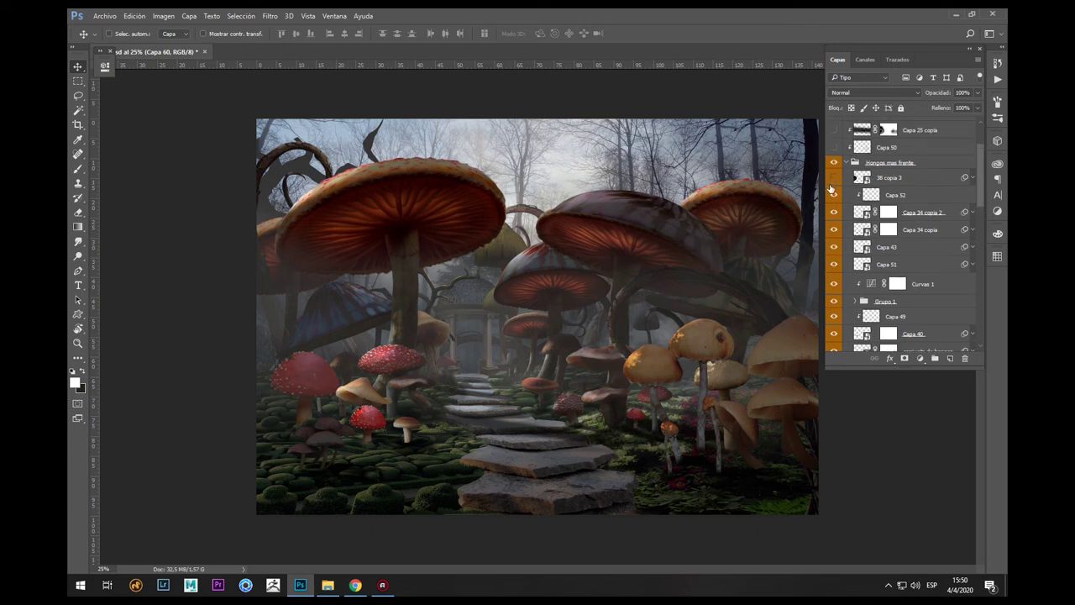
pyautogui.click(833, 178)
pyautogui.scroll(3, 834, 181)
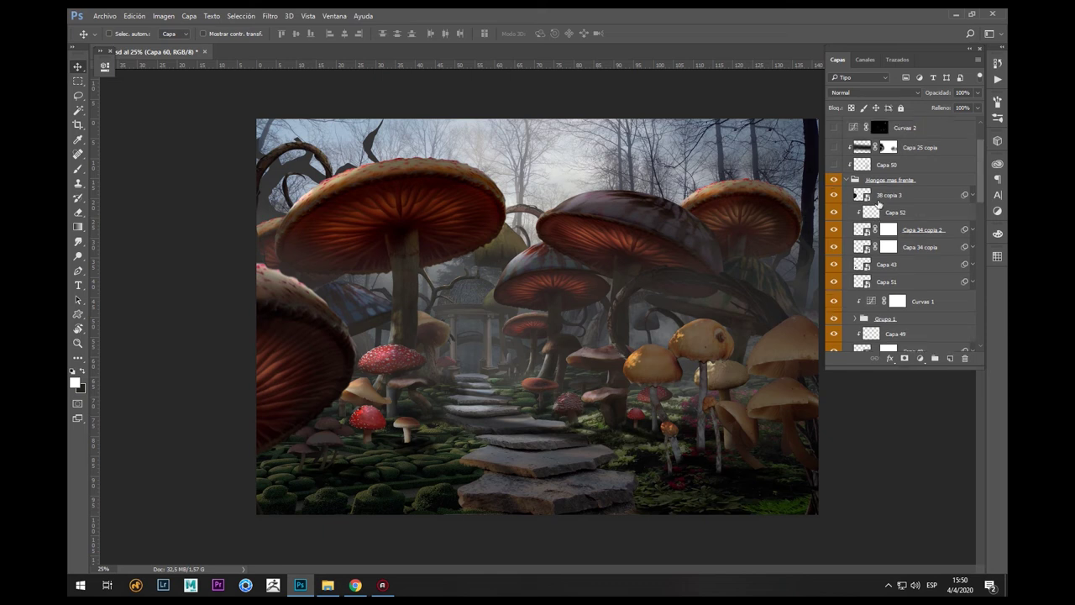
pyautogui.click(846, 215)
pyautogui.scroll(1, 846, 231)
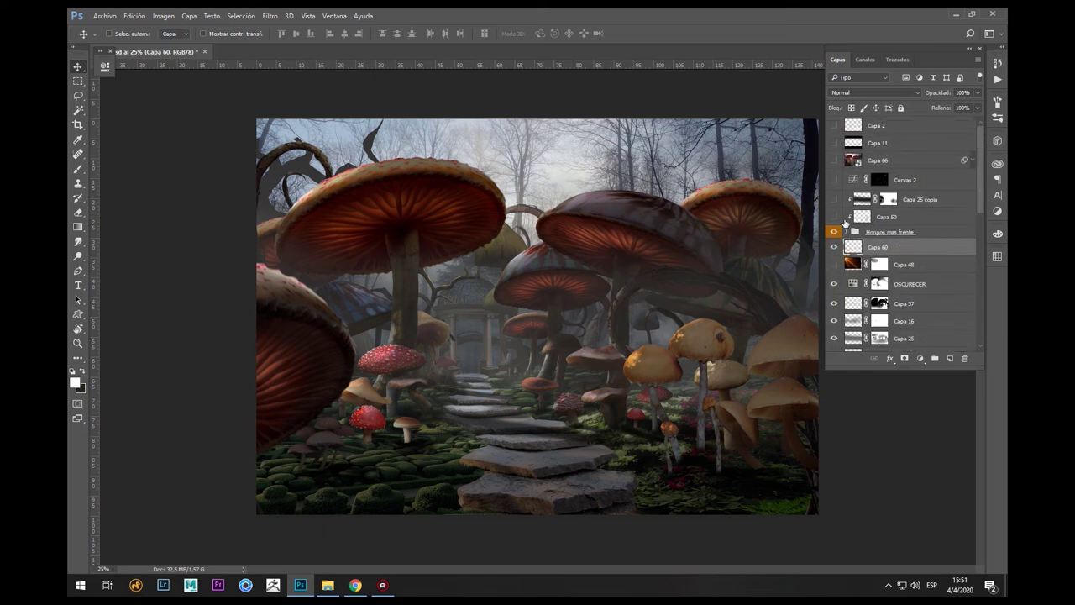
# - Show Capa 50 clipped to the Hongos mas frente group, comparing its effect, and show Capa 25 copia above it
pyautogui.click(835, 217)
pyautogui.click(835, 217)
pyautogui.click(834, 216)
pyautogui.click(835, 199)
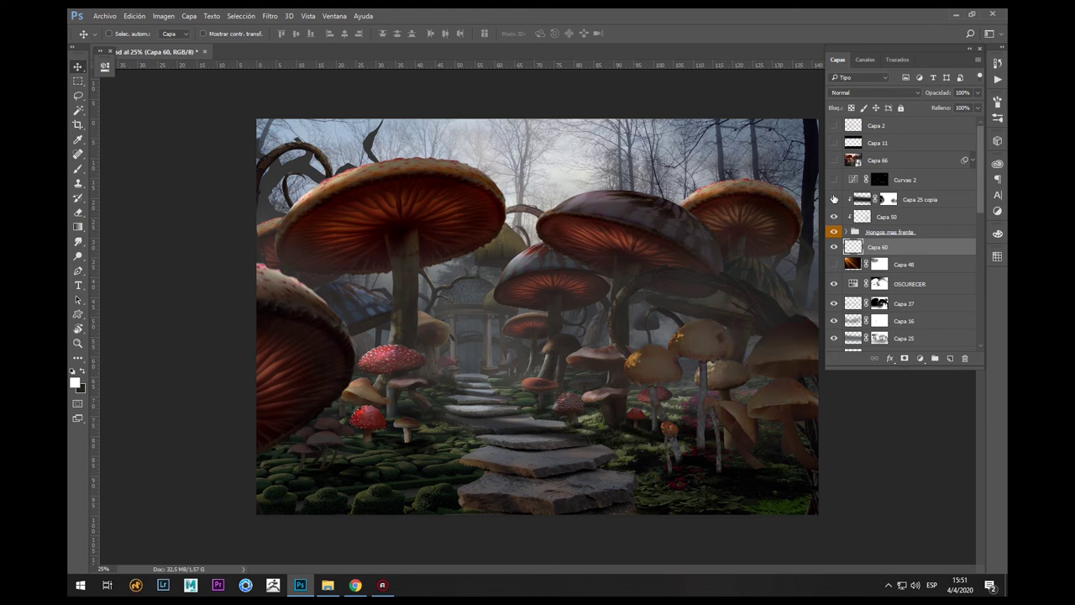
# - Rename the Curvas 2 adjustment as LUZ, show it, and view its layer mask on its own before returning to the image
pyautogui.doubleClick(902, 181)
pyautogui.write('LUZ')
pyautogui.press('Return')
pyautogui.click(834, 180)
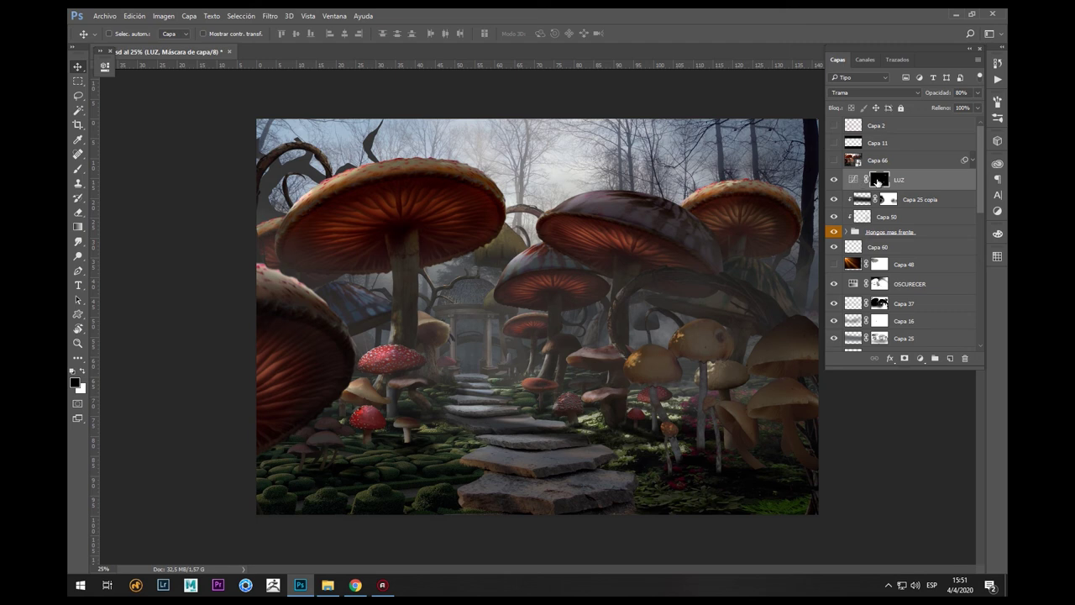
pyautogui.keyDown('alt'); pyautogui.click(879, 180); pyautogui.keyUp('alt')
pyautogui.keyDown('alt'); pyautogui.click(879, 179); pyautogui.keyUp('alt')
# - Rename the hidden layer Capa 48 above OSCURECER as RAYO DE SOL
pyautogui.scroll(-1, 836, 183)
pyautogui.click(834, 228)
pyautogui.doubleClick(904, 230)
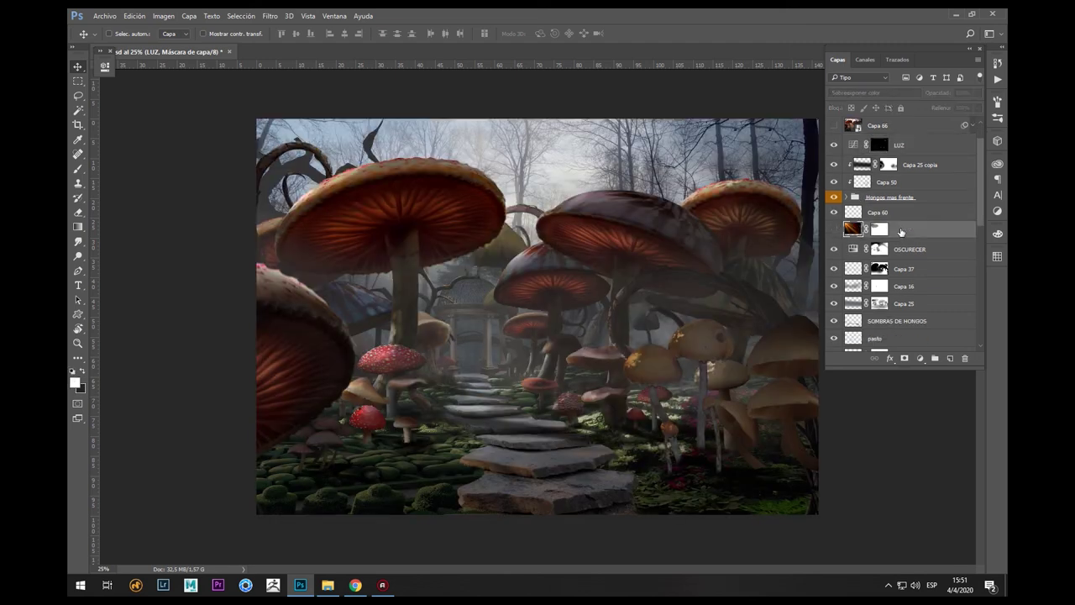
pyautogui.write('RAYO DE SOL')
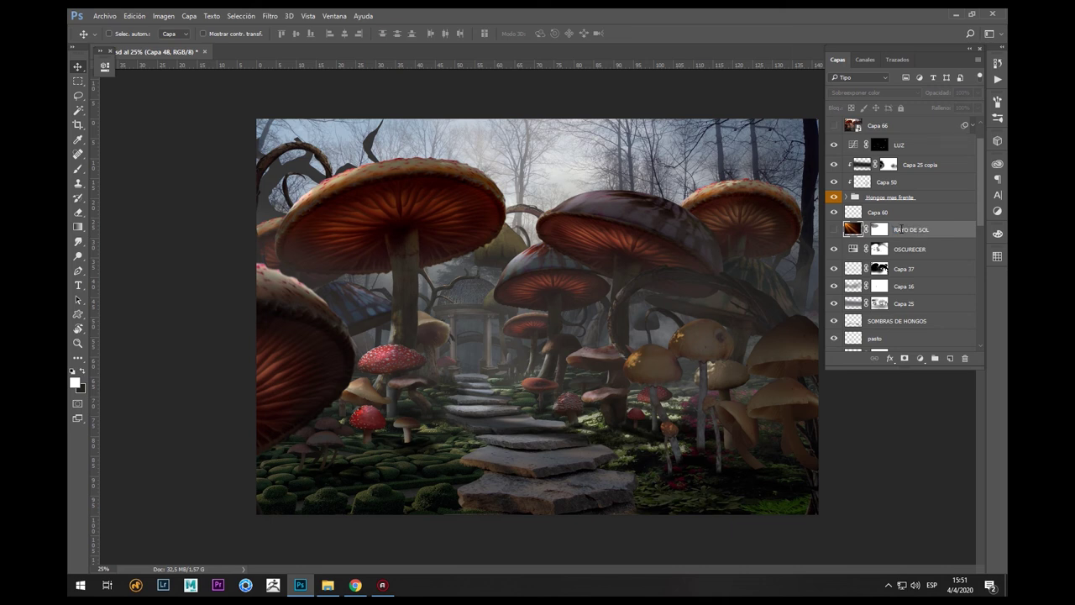
pyautogui.press('Return')
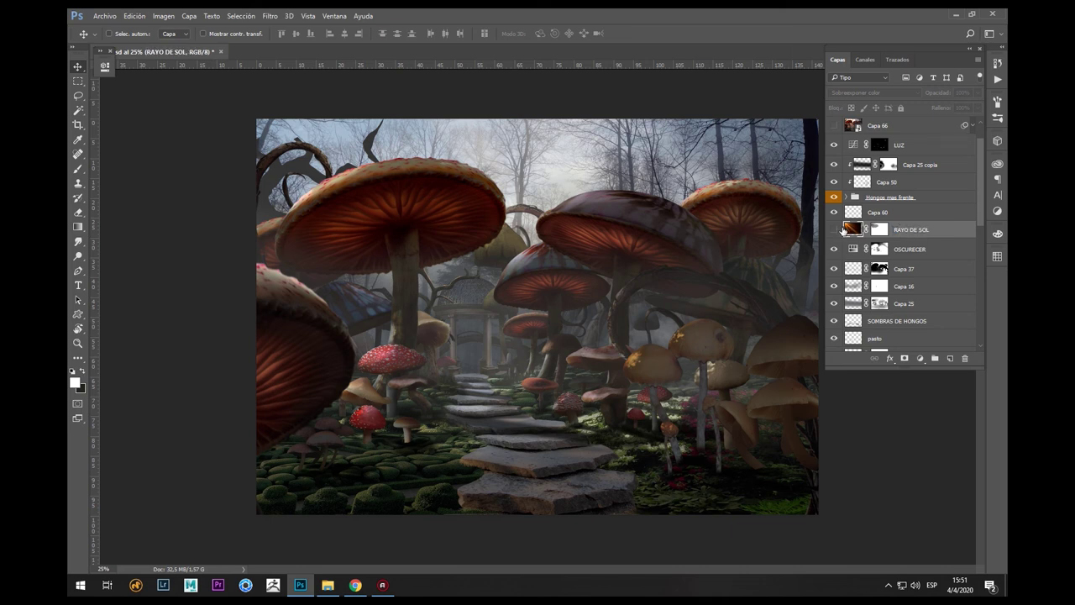
# - Show the RAYO DE SOL layer, switching it off and on to compare the warm light
pyautogui.click(834, 229)
pyautogui.click(834, 229)
pyautogui.click(834, 229)
# - Rename Capa 11 as lineas negras and show it to frame the image with black bars
pyautogui.scroll(2, 874, 235)
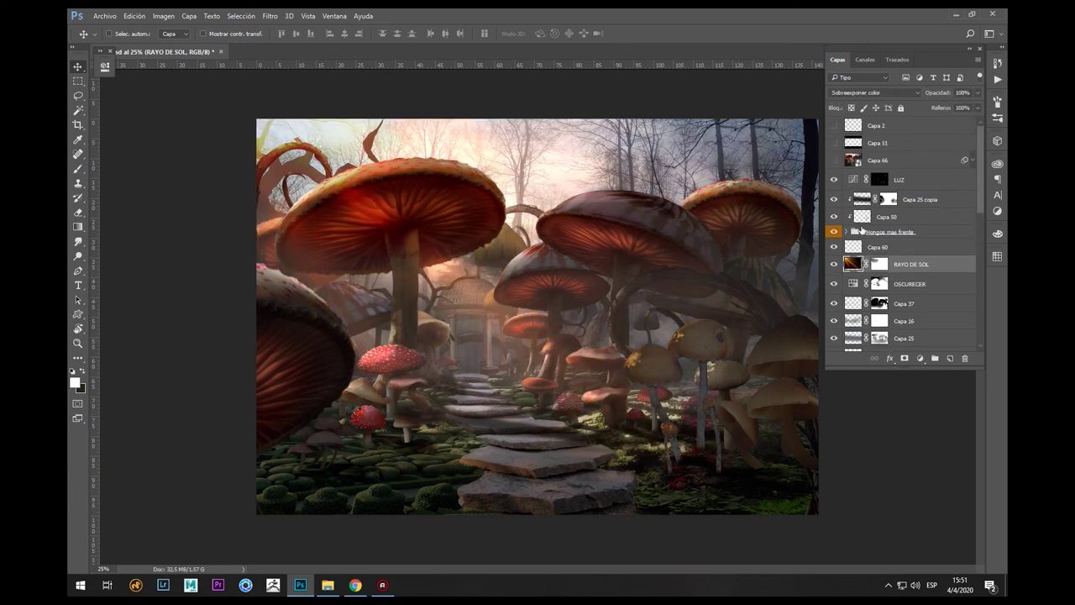
pyautogui.doubleClick(877, 144)
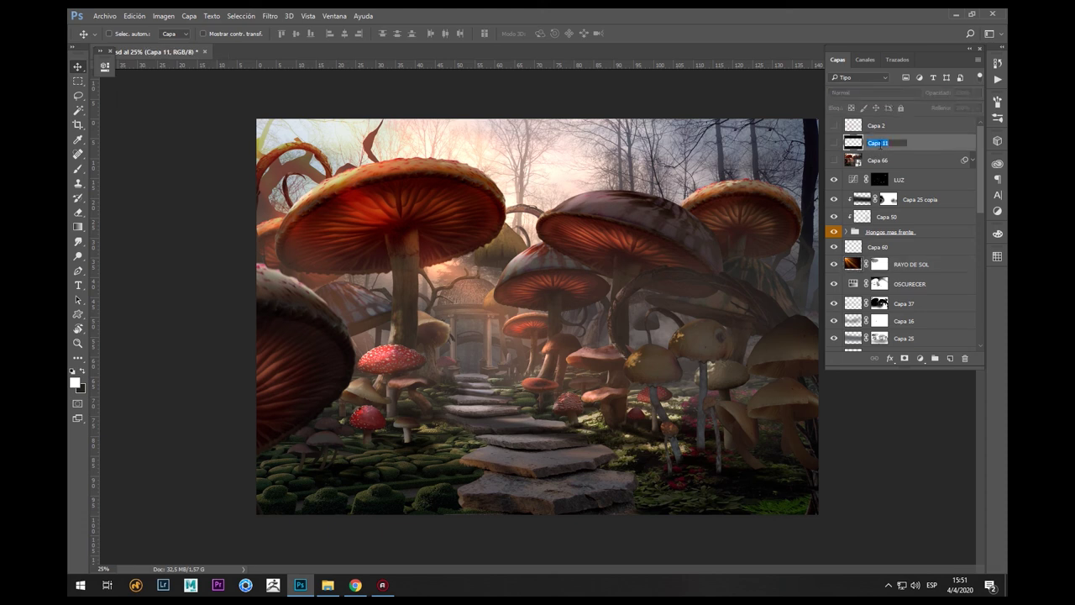
pyautogui.press('BackSpace')
pyautogui.write('lineas negras')
pyautogui.press('Return')
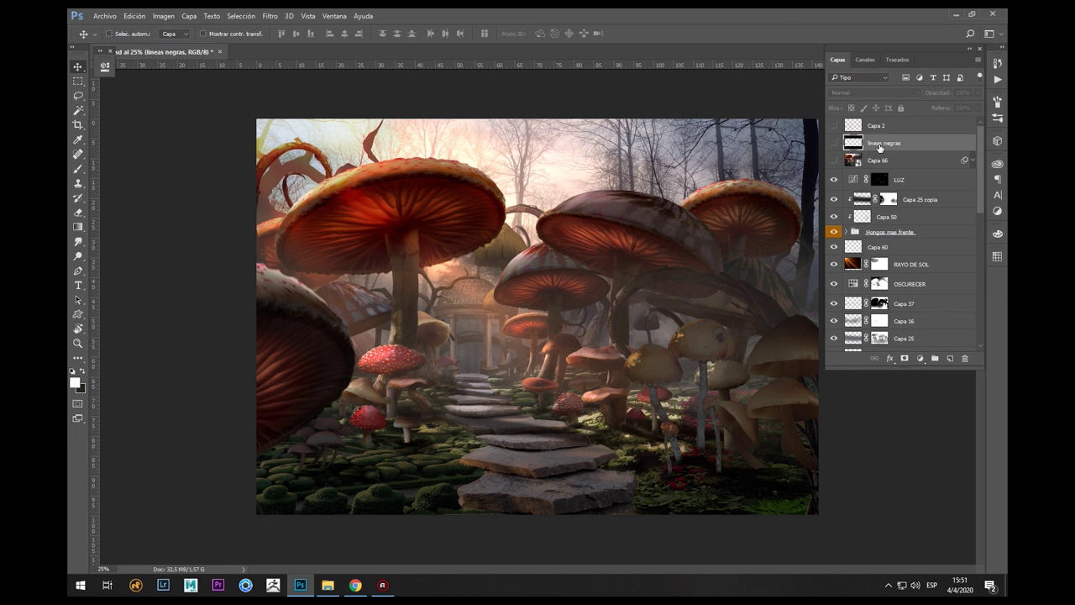
pyautogui.click(834, 144)
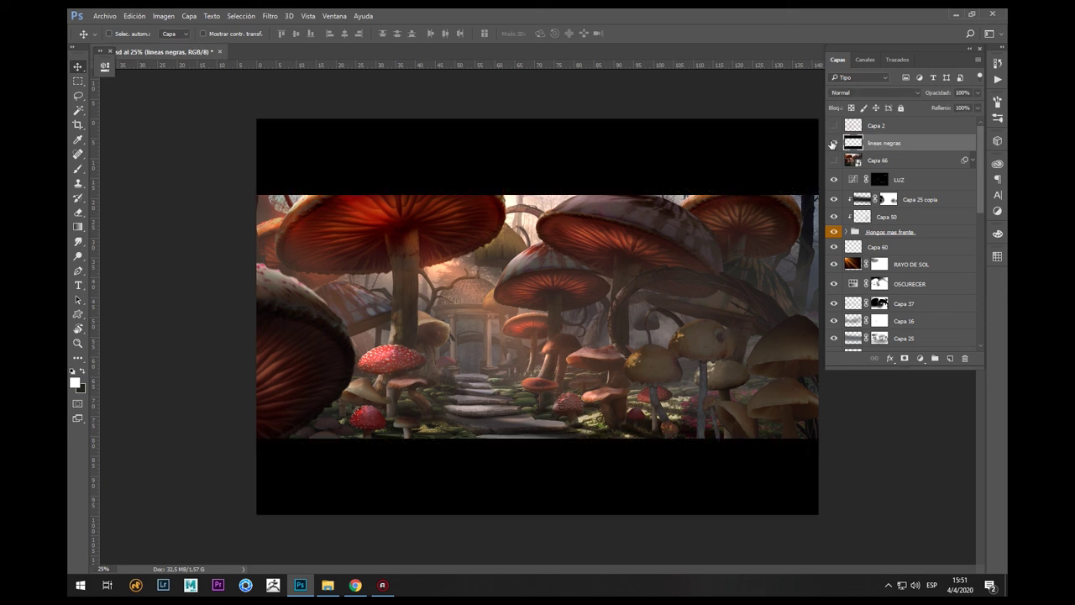
# - Examine the finished composite enlarged and centred in full-screen view, with the layer list collapsed
pyautogui.press('f')
pyautogui.scroll(1, 534, 292)
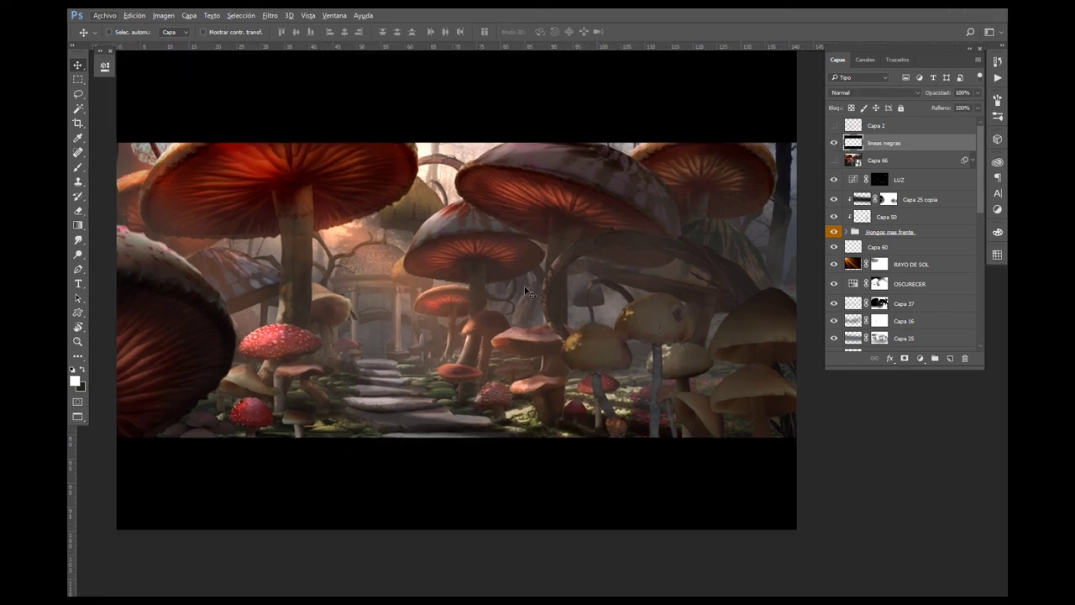
pyautogui.click(516, 288)
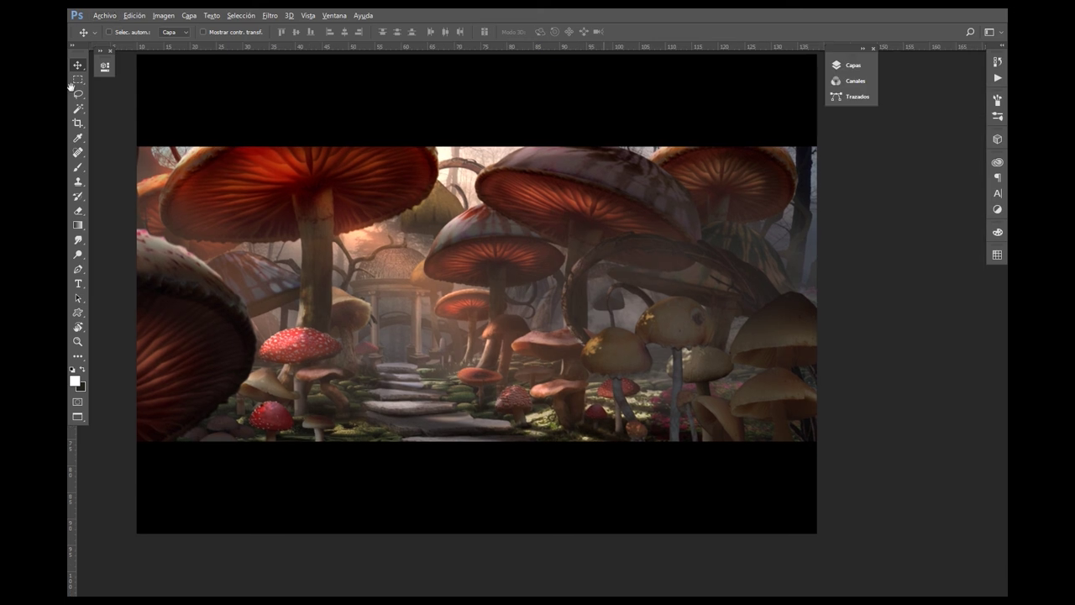
pyautogui.scroll(1, 208, 152)
pyautogui.moveTo(424, 243); pyautogui.dragTo(481, 246)
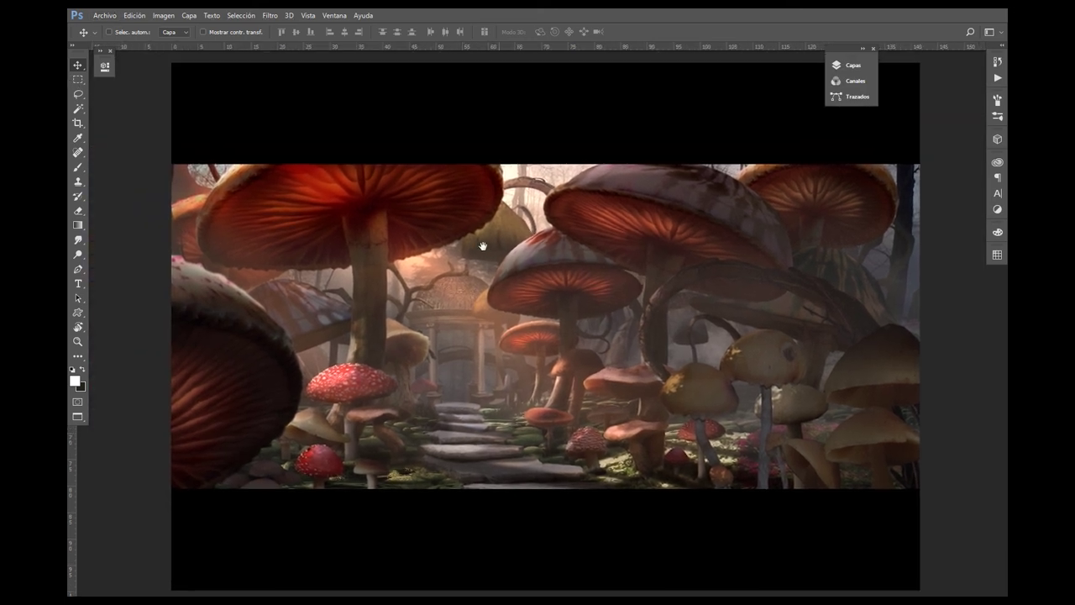
pyautogui.scroll(1, 568, 336)
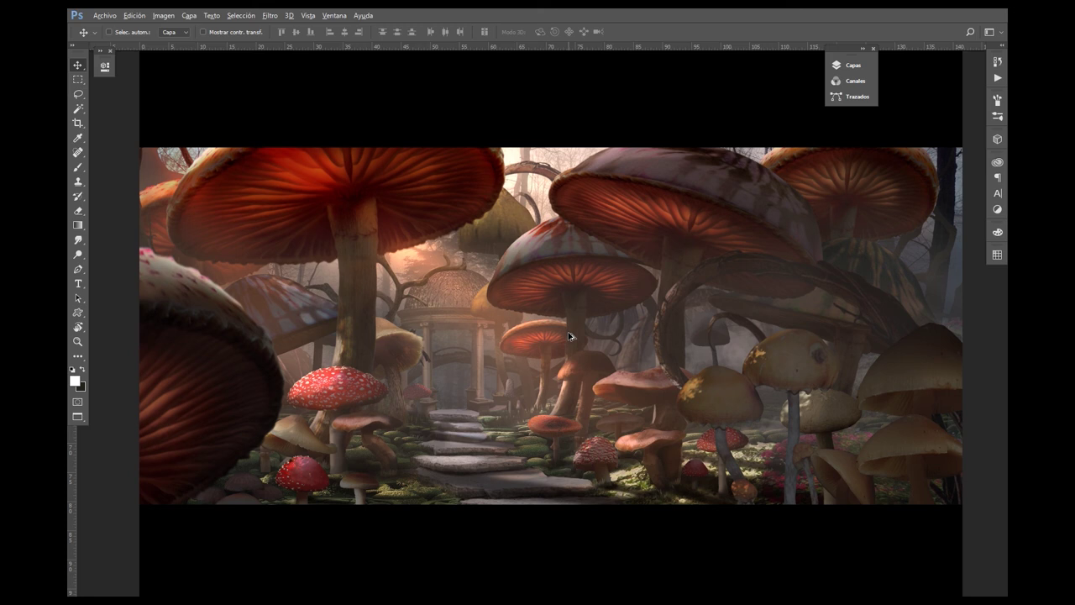
pyautogui.scroll(1, 569, 336)
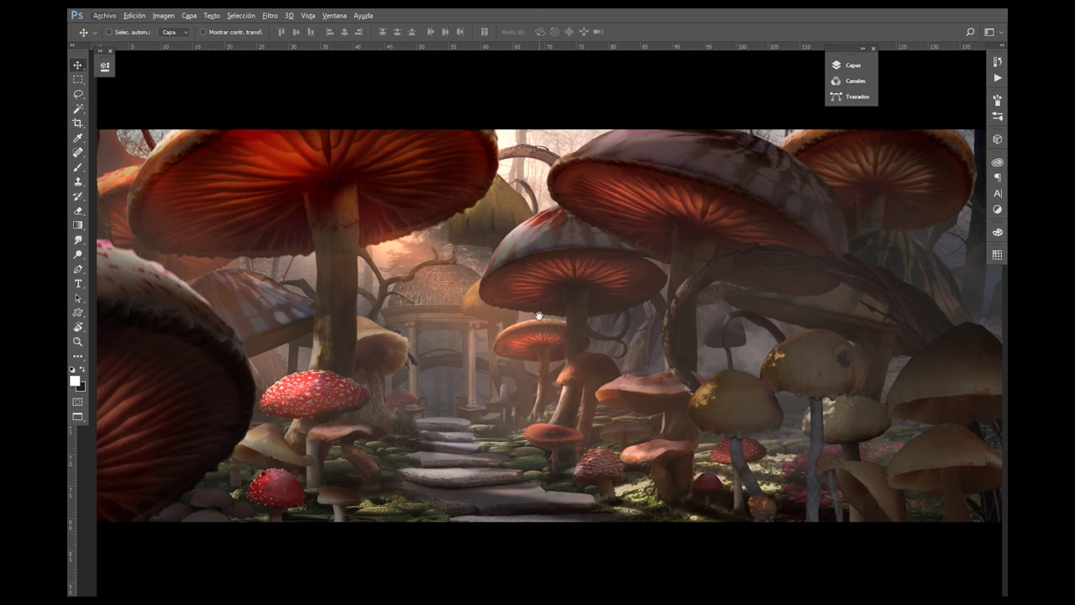
pyautogui.moveTo(540, 315); pyautogui.dragTo(538, 321)
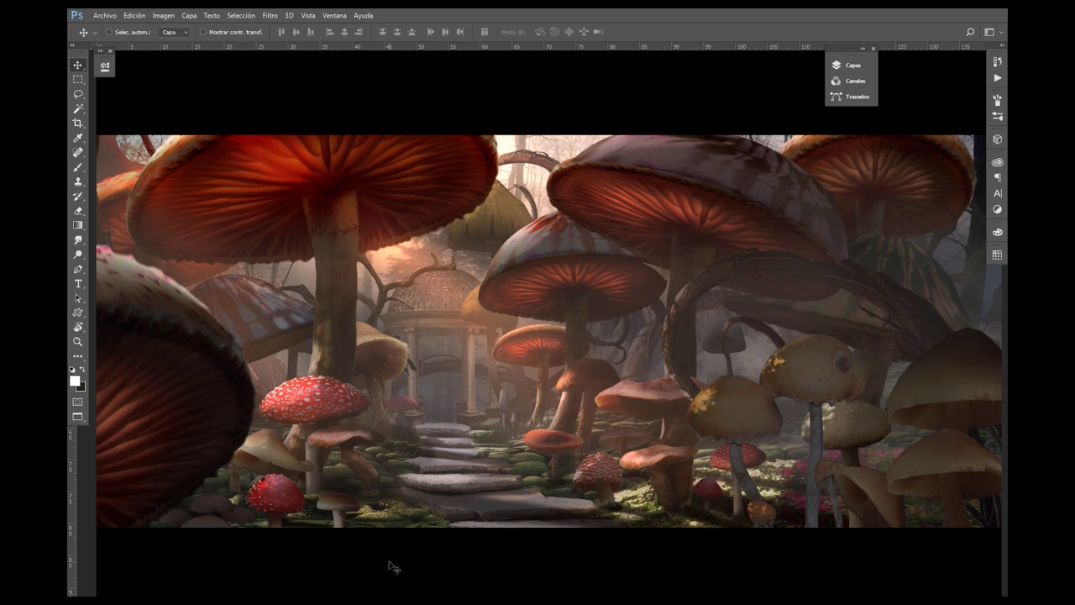
pyautogui.press('f')
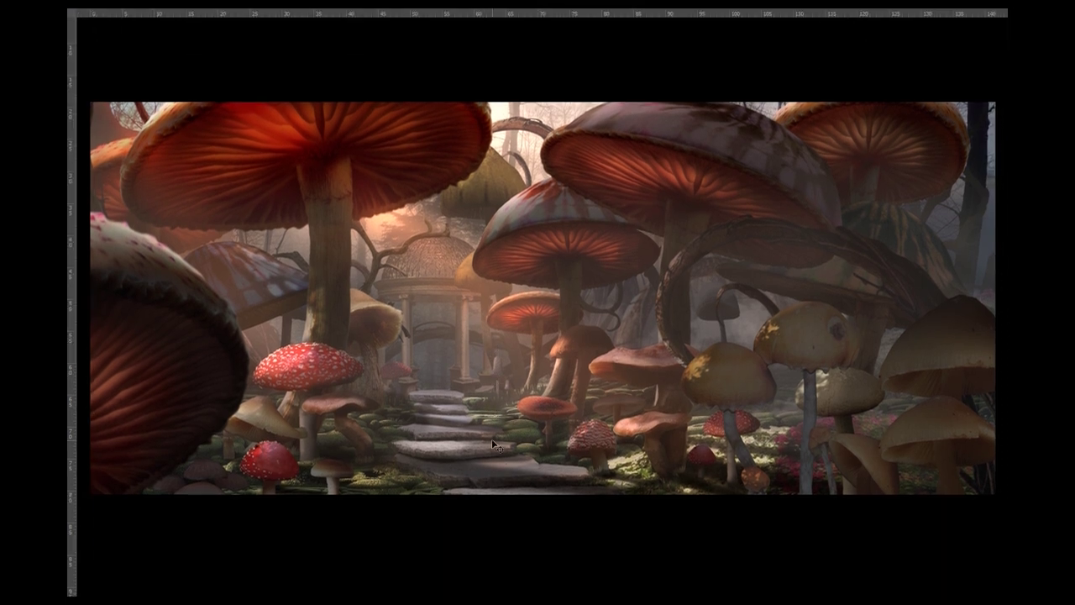